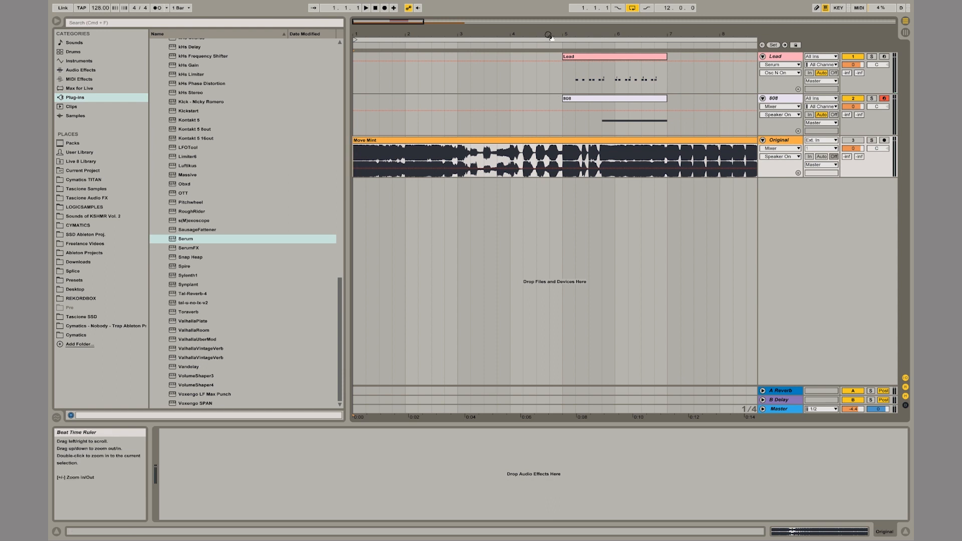
- Play the arrangement from bar 1 to listen to the Move Mint clip on the Original track
{"action": "left_click_drag", "start_coordinate": [548, 35], "coordinate": [538, 93]}
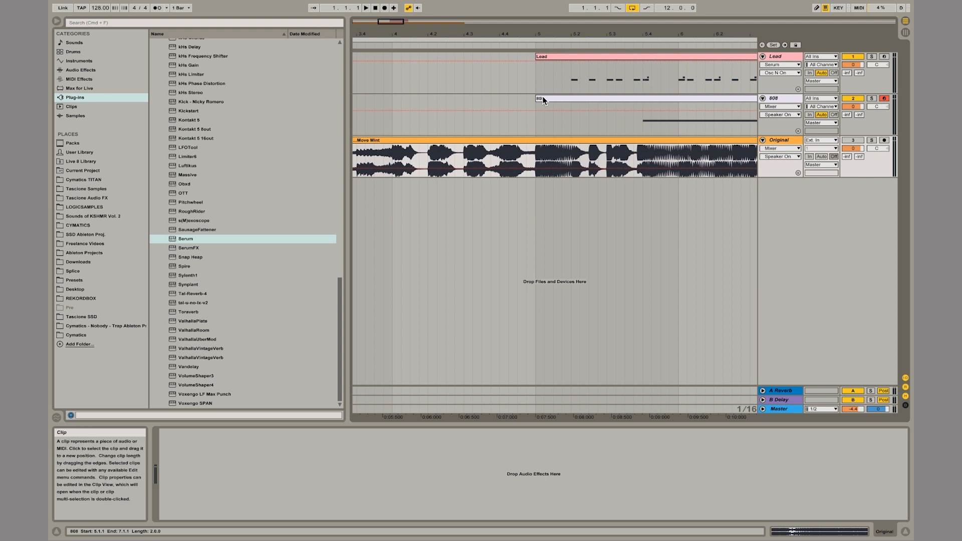
{"action": "scroll", "coordinate": [542, 96], "scroll_direction": "left", "scroll_amount": 3}
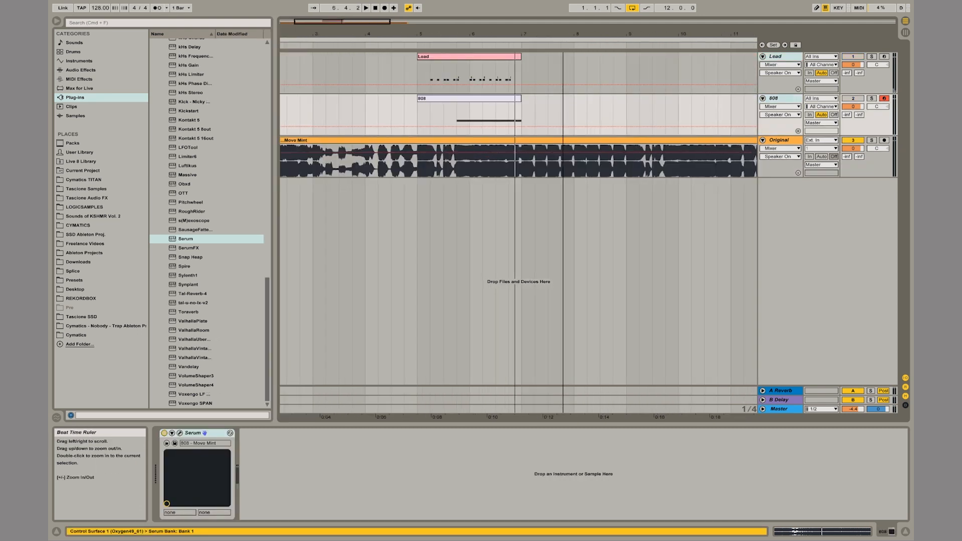
{"action": "left_click_drag", "start_coordinate": [394, 34], "coordinate": [394, 10]}
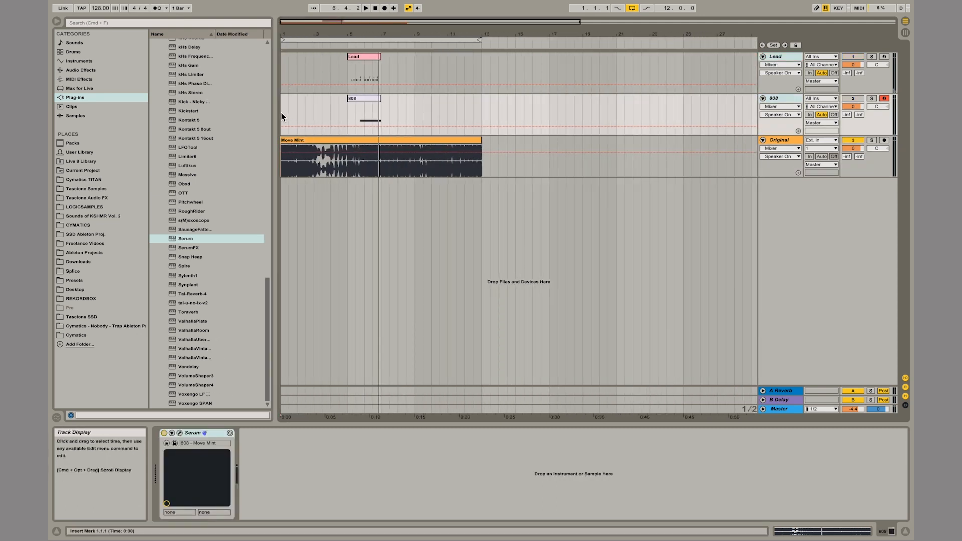
{"action": "key", "text": "space"}
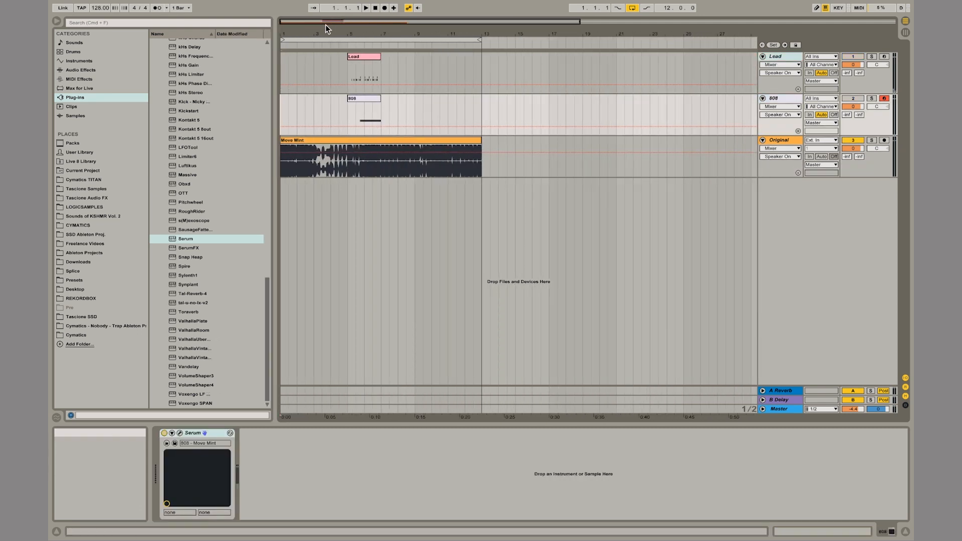
{"action": "key", "text": "space"}
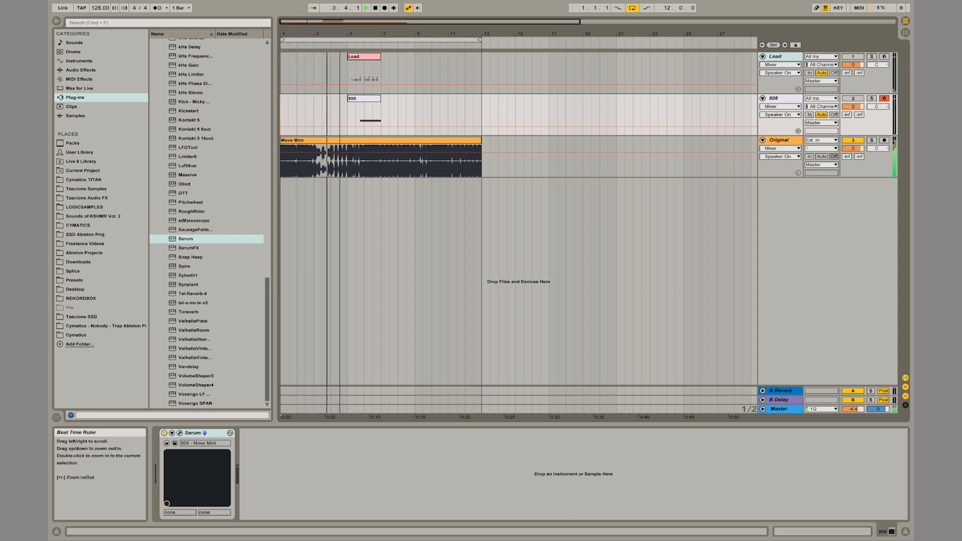
{"action": "left_click_drag", "start_coordinate": [403, 32], "coordinate": [403, 33]}
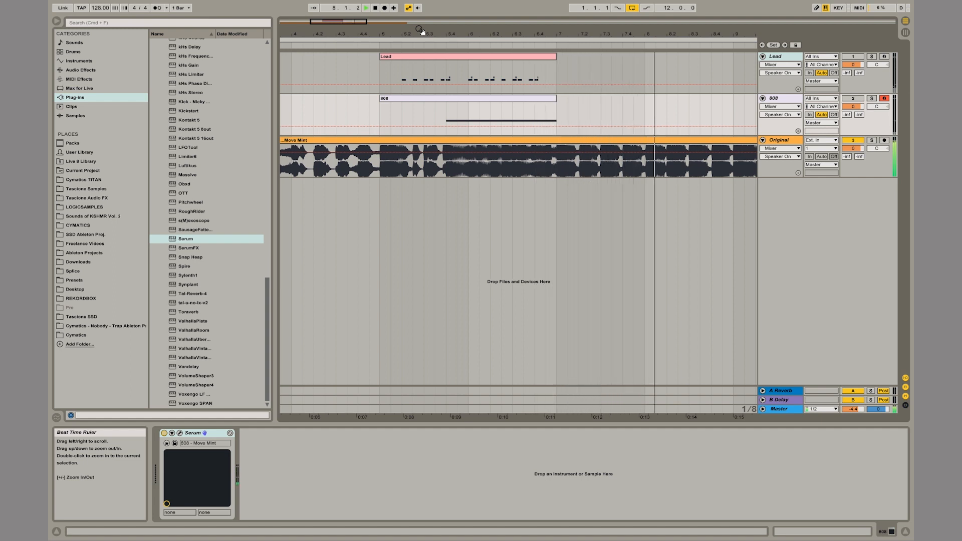
{"action": "left_click_drag", "start_coordinate": [420, 30], "coordinate": [418, 25]}
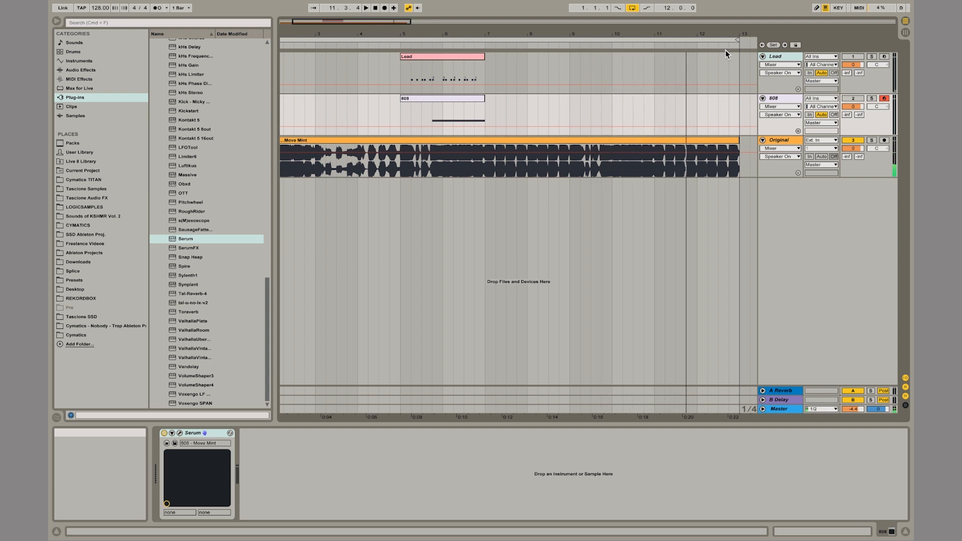
- Play from bar 5, solo the Lead track and listen to its MIDI clip on its own
{"action": "left_click", "coordinate": [403, 84]}
{"action": "left_click_drag", "start_coordinate": [412, 26], "coordinate": [412, 31]}
{"action": "key", "text": "space"}
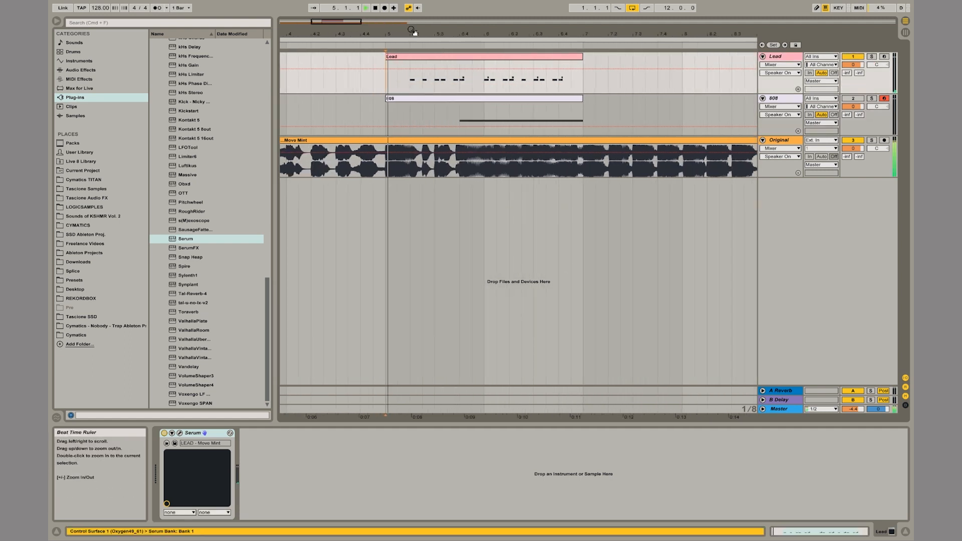
{"action": "left_click", "coordinate": [870, 56]}
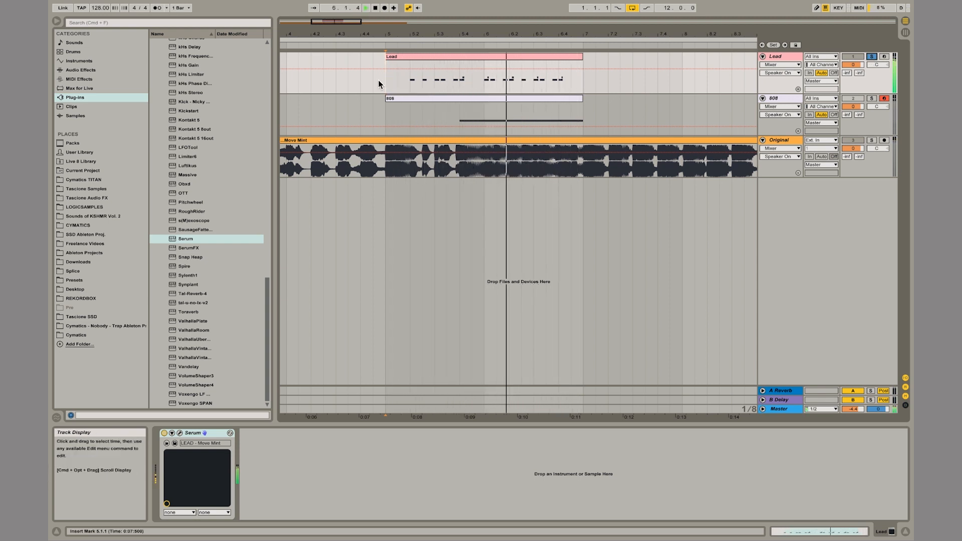
{"action": "key", "text": "space"}
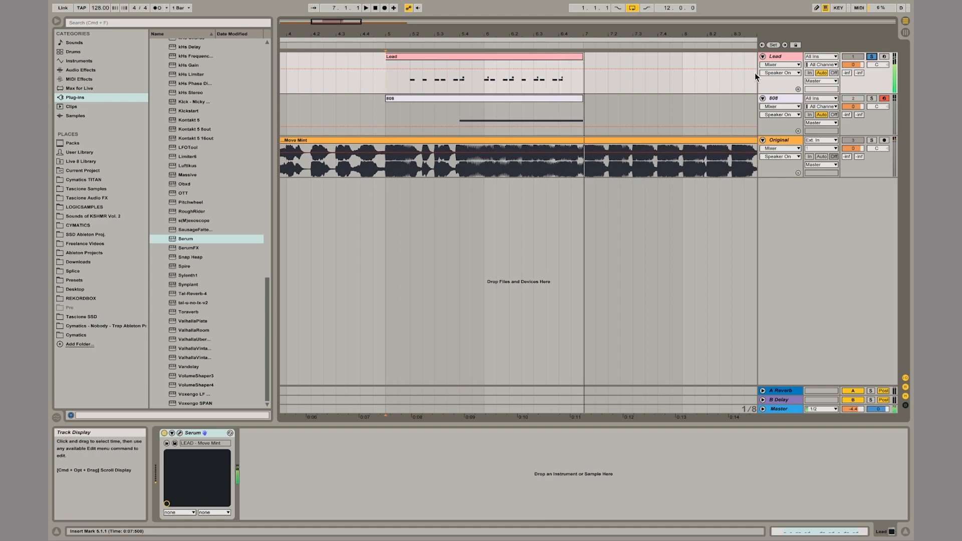
- Inspect the Lead track's Serum patch, checking the wavetable choices of both oscillators and the effects rack
{"action": "left_click", "coordinate": [789, 55]}
{"action": "left_click", "coordinate": [180, 433]}
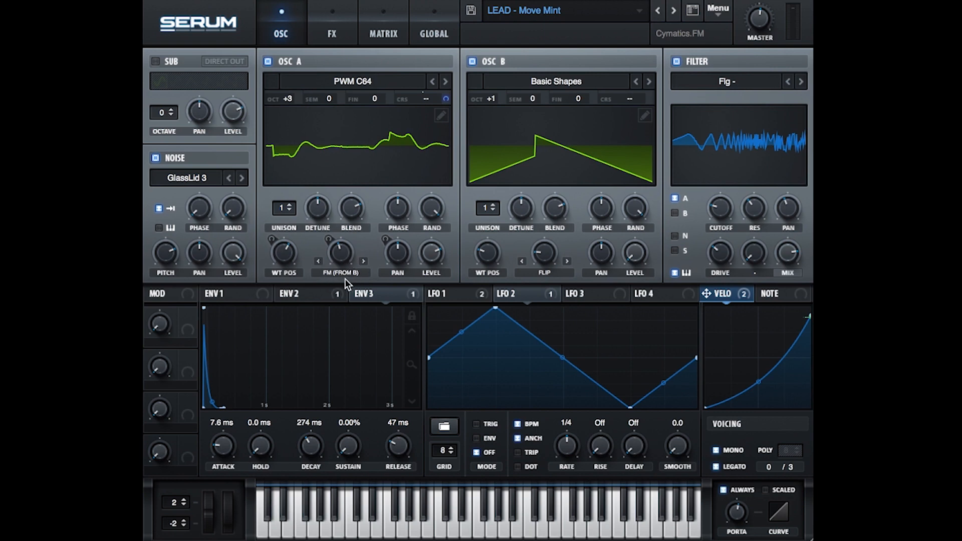
{"action": "left_click", "coordinate": [563, 80]}
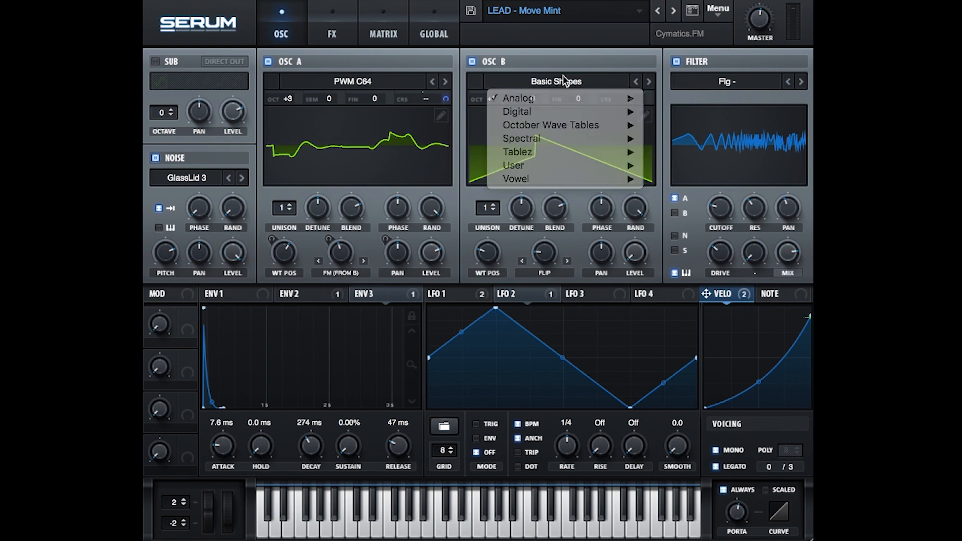
{"action": "left_click", "coordinate": [614, 90]}
{"action": "left_click", "coordinate": [380, 85]}
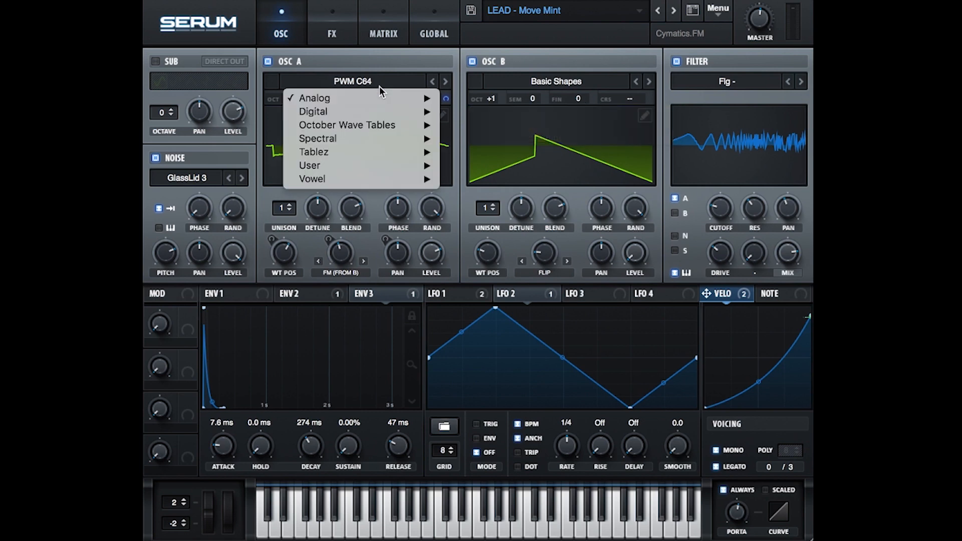
{"action": "mouse_move", "coordinate": [391, 109]}
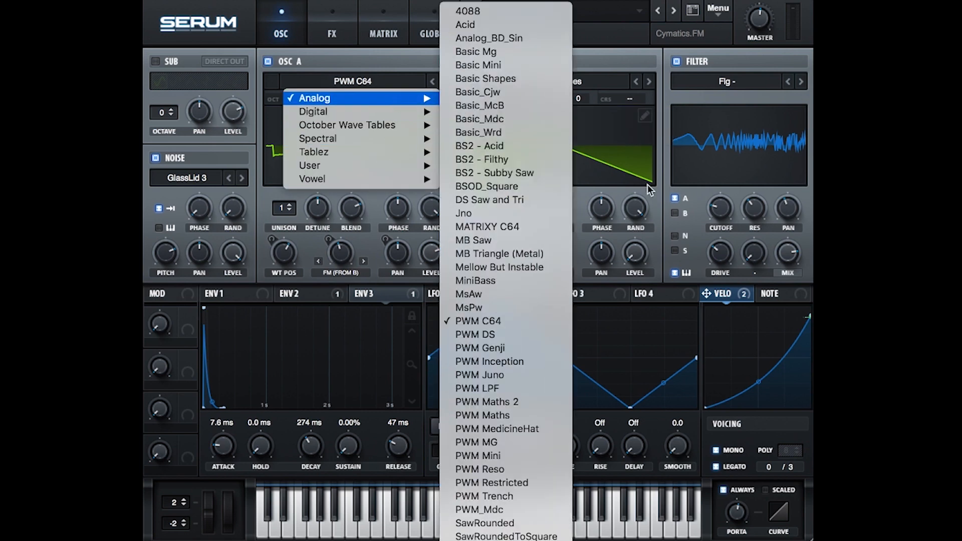
{"action": "left_click", "coordinate": [637, 177]}
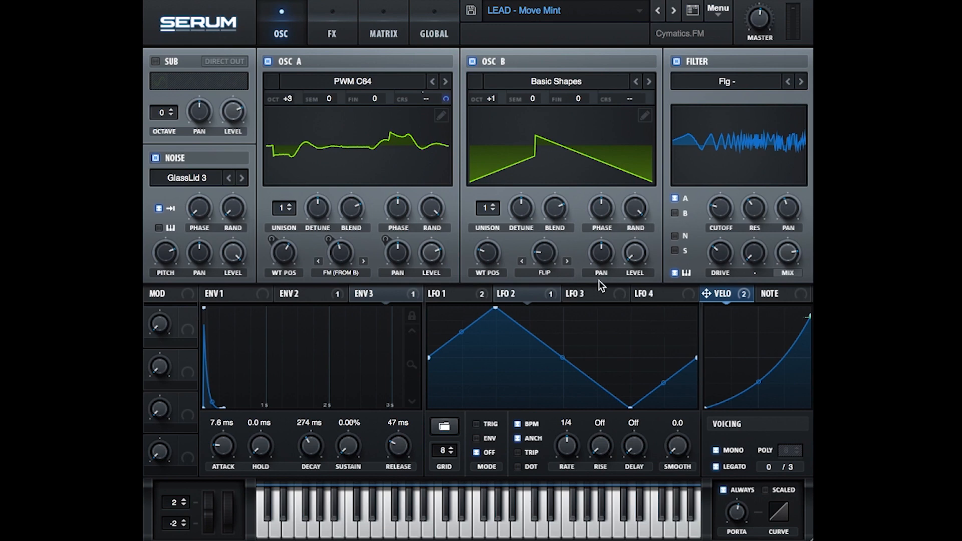
{"action": "left_click", "coordinate": [342, 18]}
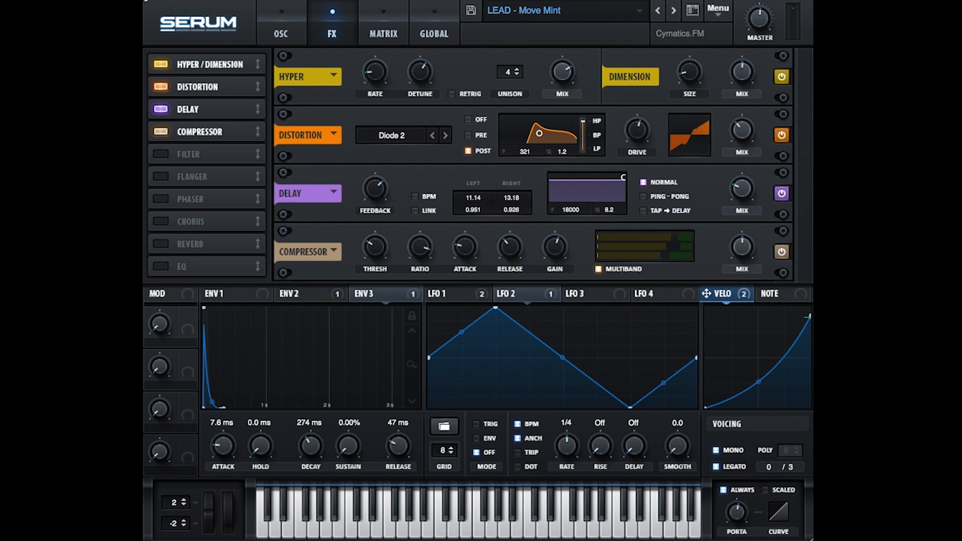
{"action": "left_click", "coordinate": [276, 28]}
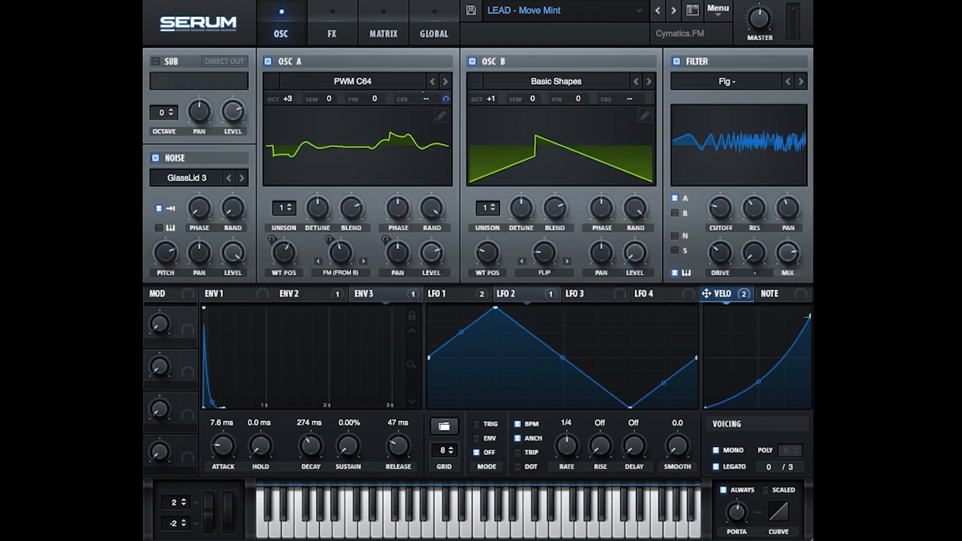
{"action": "left_click", "coordinate": [461, 293]}
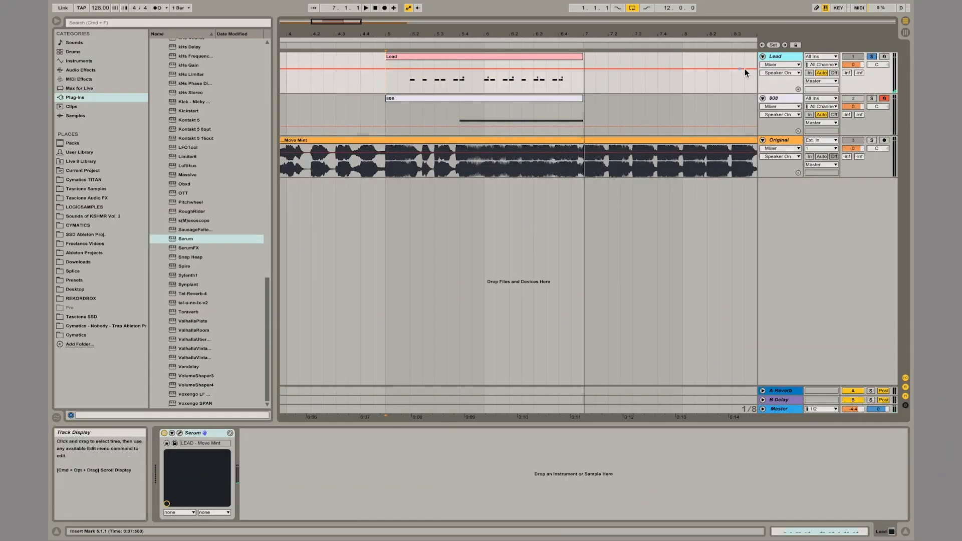
- Add a MIDI track below Lead, load a fresh Serum on it and reset the track volume to 0
{"action": "key", "text": "super+shift+t"}
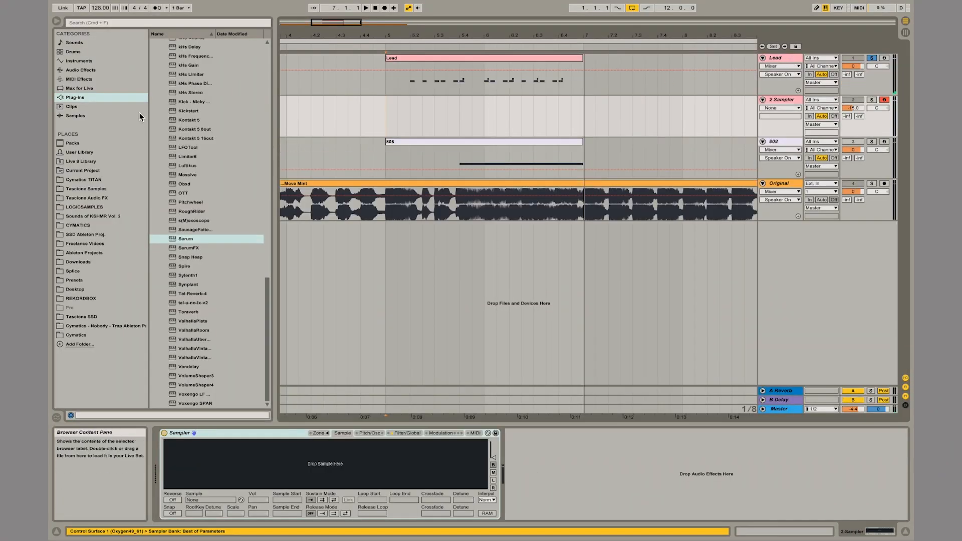
{"action": "double_click", "coordinate": [186, 238]}
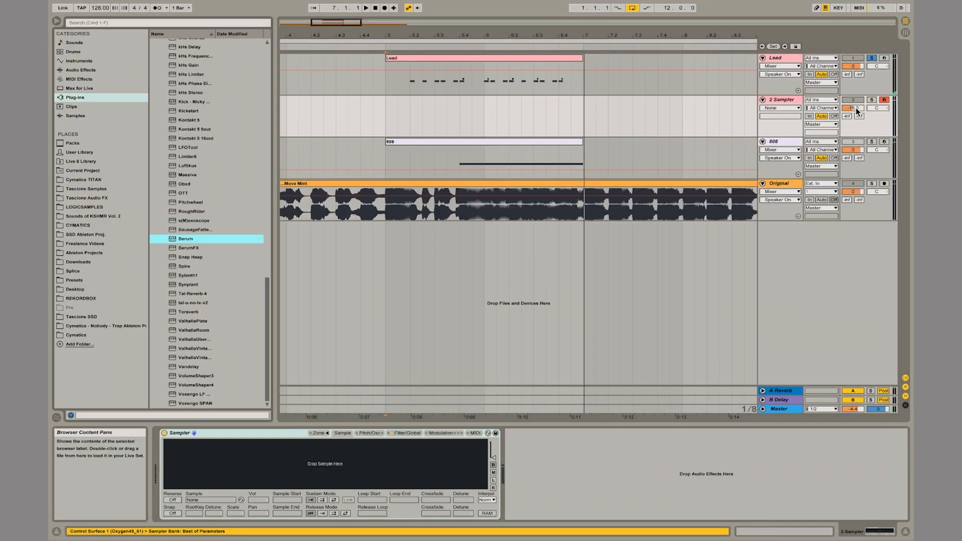
{"action": "left_click_drag", "start_coordinate": [572, 77], "coordinate": [425, 78]}
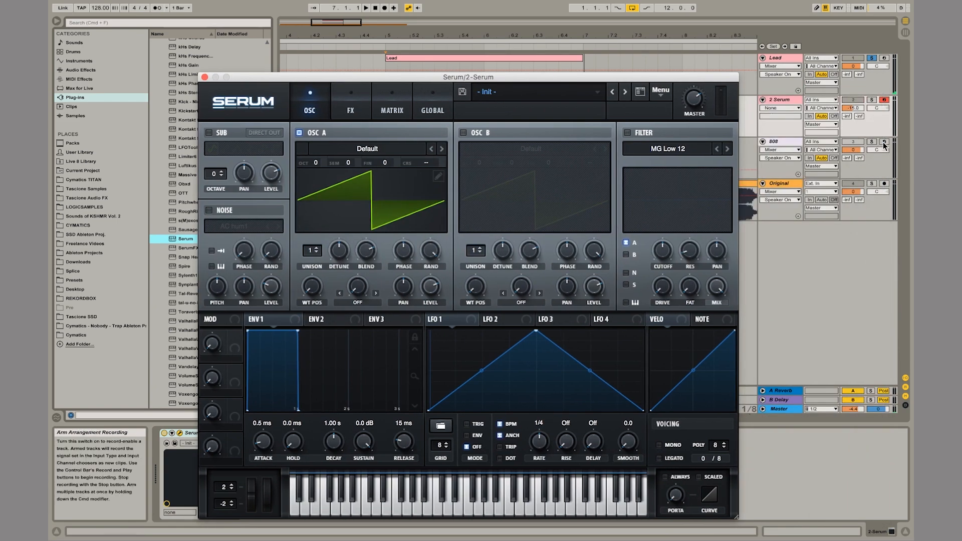
{"action": "key", "text": "Delete"}
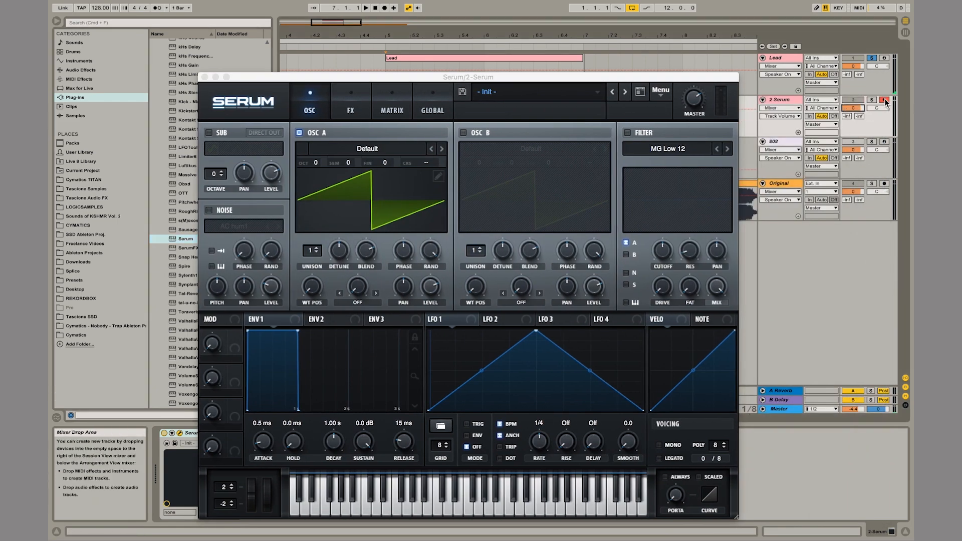
{"action": "left_click", "coordinate": [205, 76]}
- Copy the Lead MIDI clip onto the new Serum track at bar 5
{"action": "left_click", "coordinate": [479, 56]}
{"action": "key", "text": "super+c"}
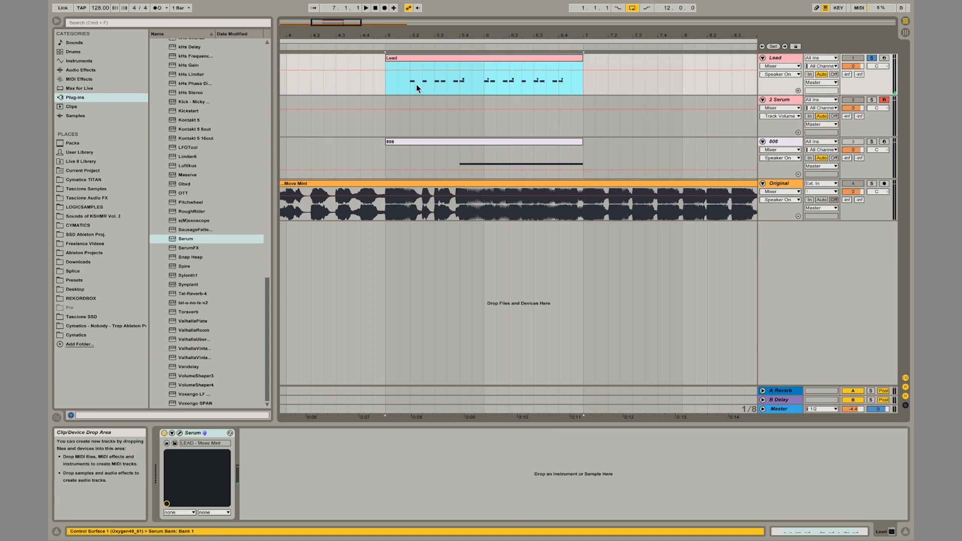
{"action": "left_click", "coordinate": [379, 100]}
{"action": "key", "text": "super+v"}
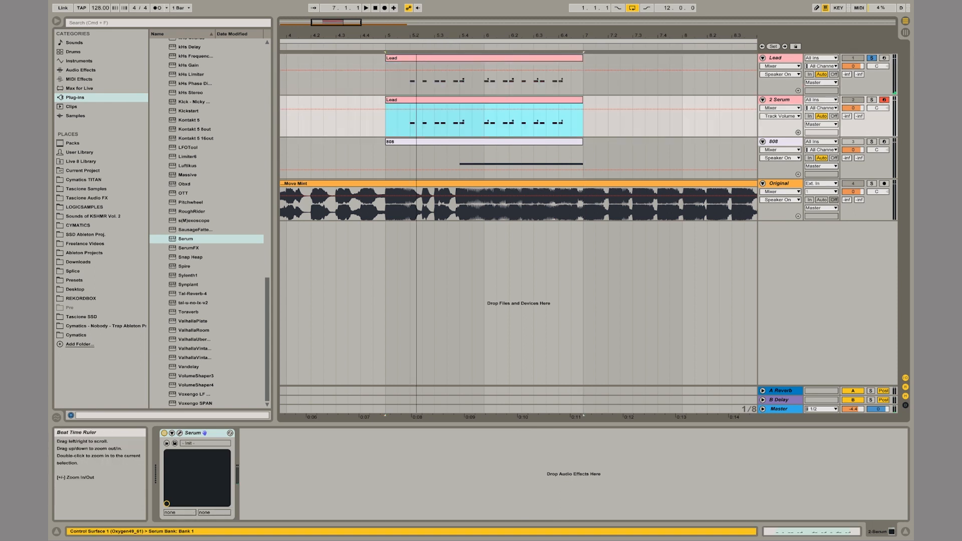
- Solo the new Serum track, listen to its copied clip and select the clip's range from bar 5 to bar 7
{"action": "left_click_drag", "start_coordinate": [417, 35], "coordinate": [416, 75]}
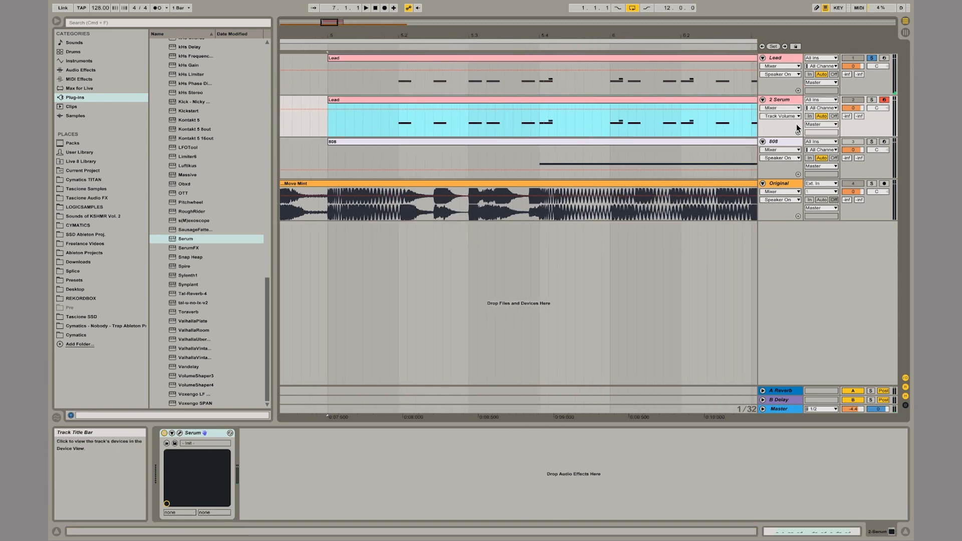
{"action": "left_click", "coordinate": [871, 100]}
{"action": "key", "text": "space"}
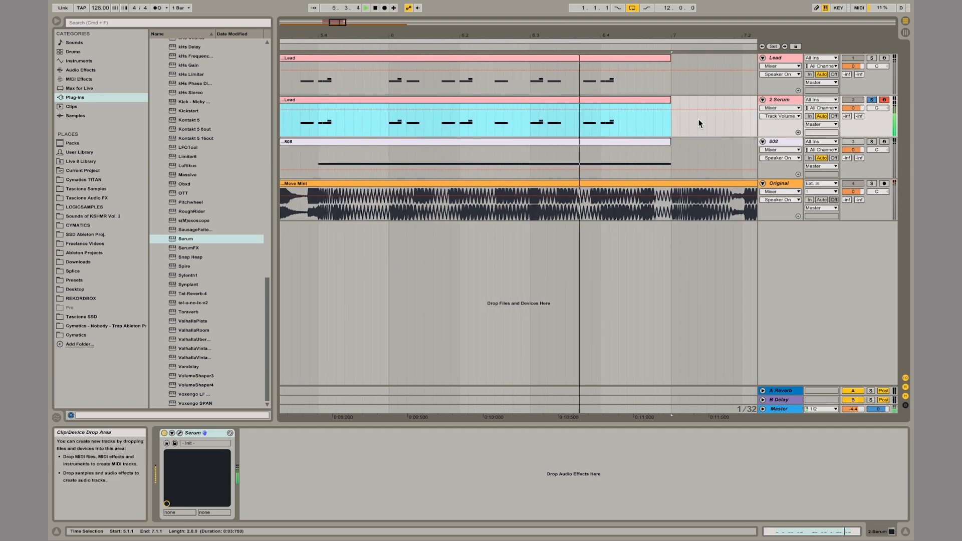
{"action": "left_click_drag", "start_coordinate": [587, 35], "coordinate": [587, 12]}
{"action": "left_click_drag", "start_coordinate": [411, 126], "coordinate": [615, 120]}
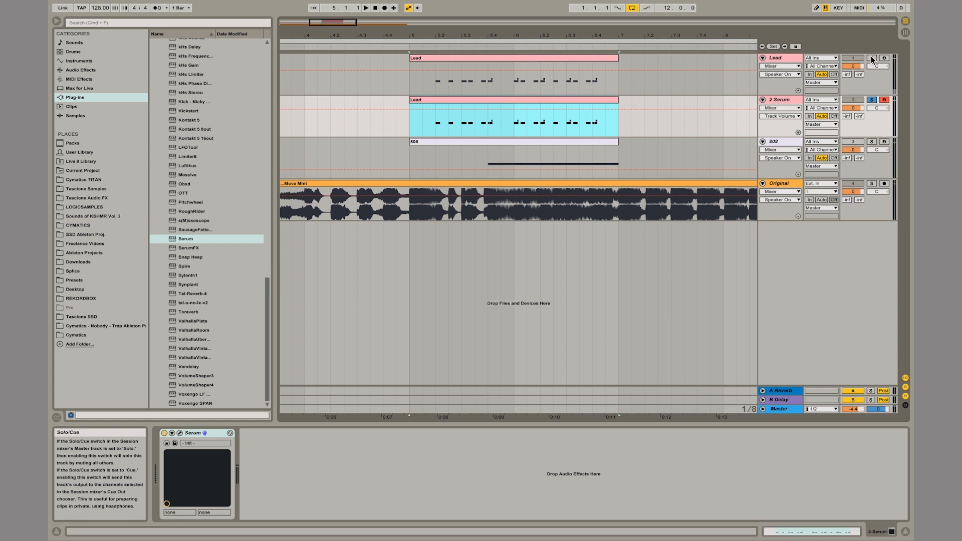
- Reshape LFO 1 in the new Serum into a rising ramp with a downward-bowed curve and set its rate to 2 bar
{"action": "left_click", "coordinate": [797, 60]}
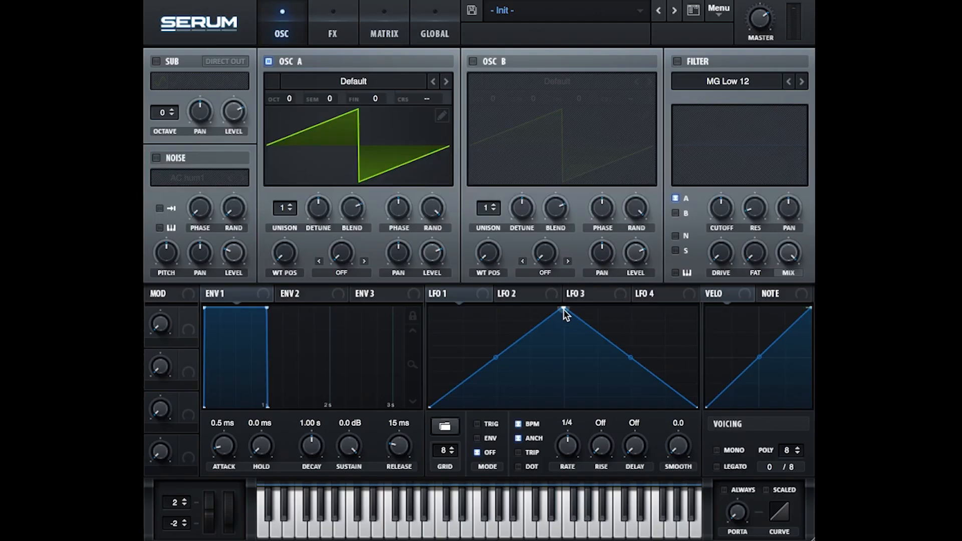
{"action": "left_click_drag", "start_coordinate": [563, 309], "coordinate": [791, 223]}
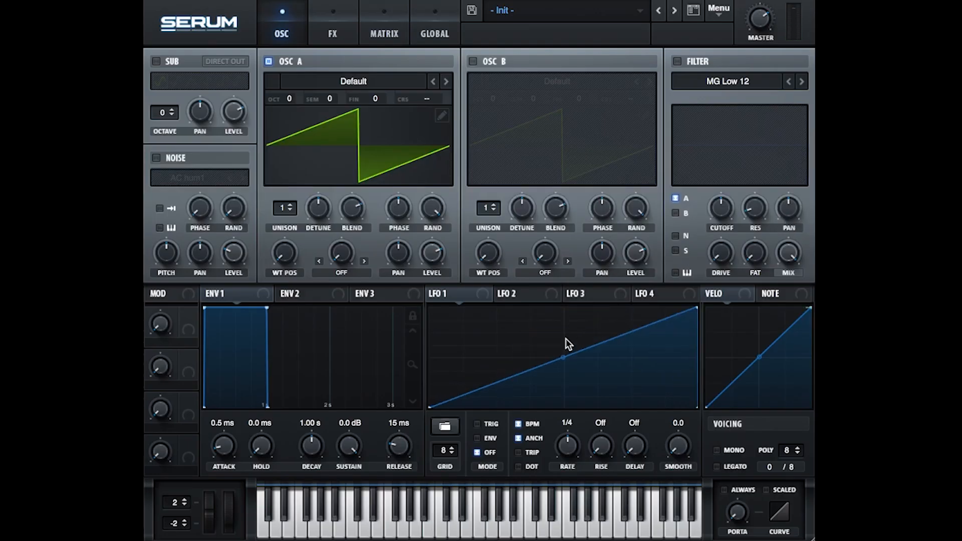
{"action": "left_click_drag", "start_coordinate": [563, 357], "coordinate": [563, 361]}
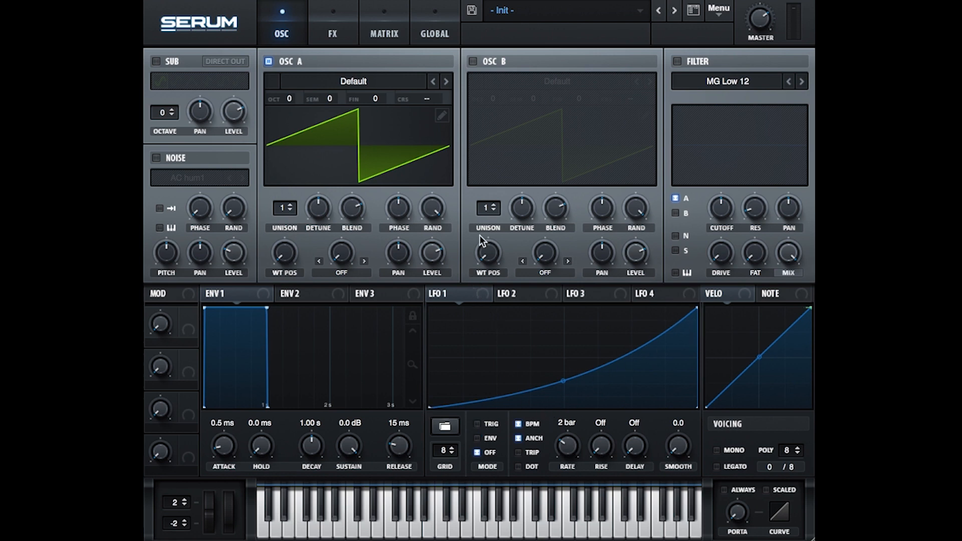
- Route LFO 1 to Mast.Tun in the modulation matrix with an amount of 2 and bow the LFO 1 curve further down
{"action": "left_click", "coordinate": [375, 20]}
{"action": "left_click", "coordinate": [173, 80]}
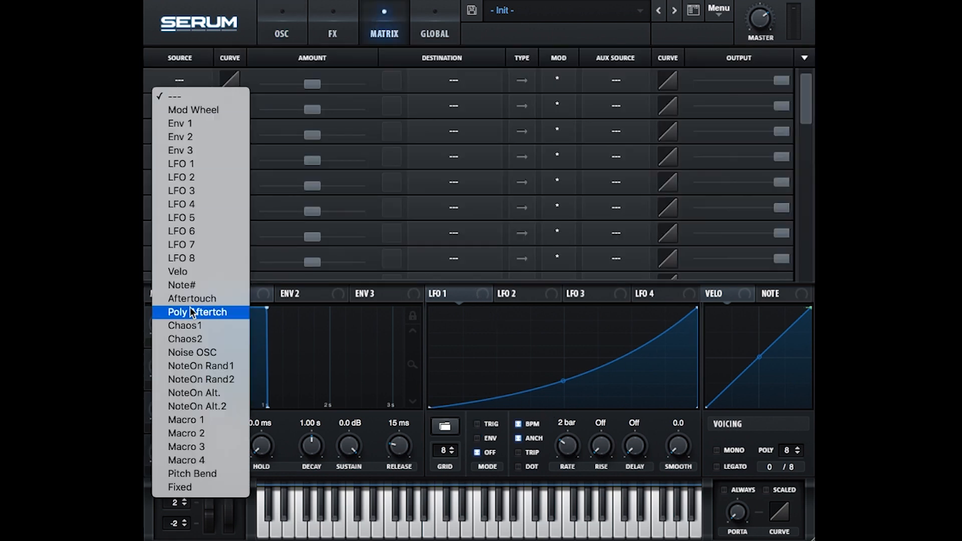
{"action": "left_click", "coordinate": [208, 161]}
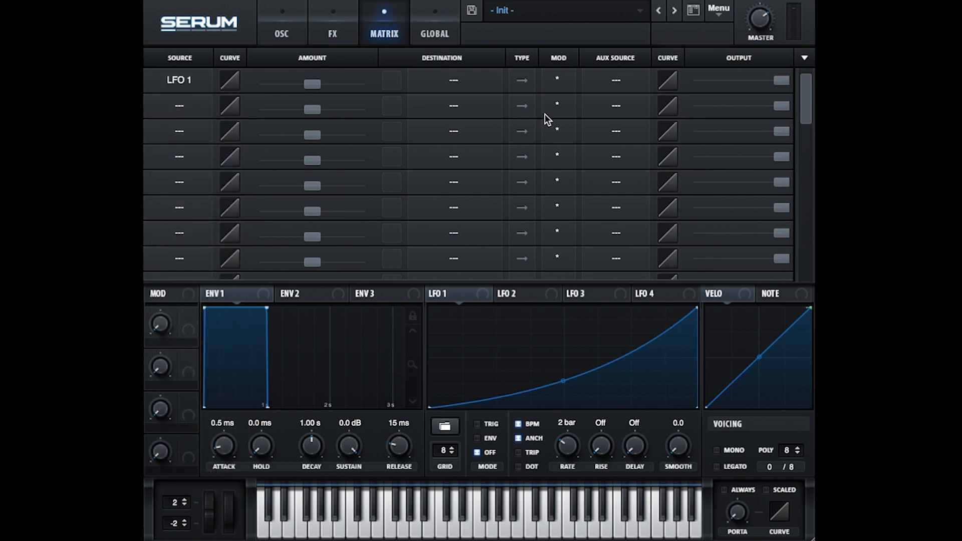
{"action": "left_click", "coordinate": [474, 86]}
{"action": "mouse_move", "coordinate": [484, 190]}
{"action": "left_click", "coordinate": [576, 190]}
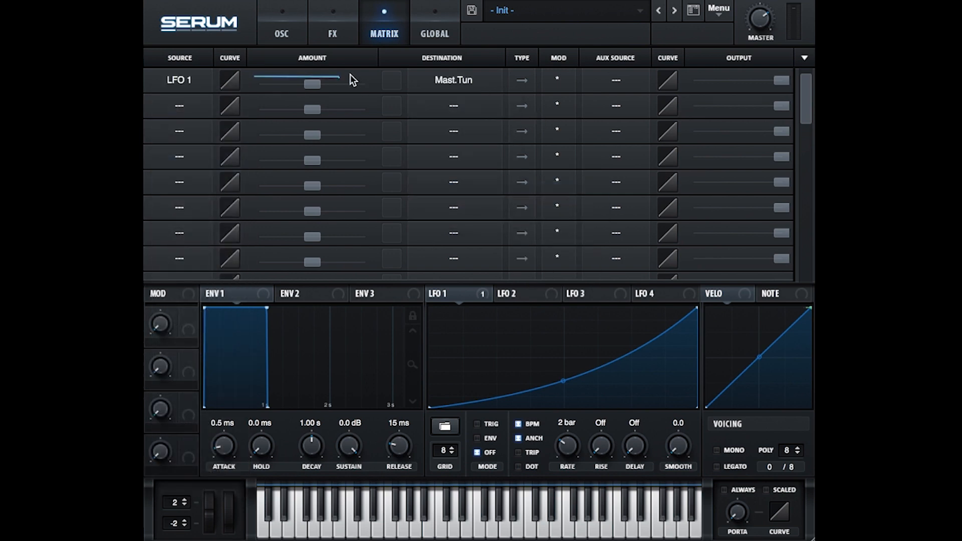
{"action": "double_click", "coordinate": [313, 85]}
{"action": "type", "text": "2"}
{"action": "key", "text": "Return"}
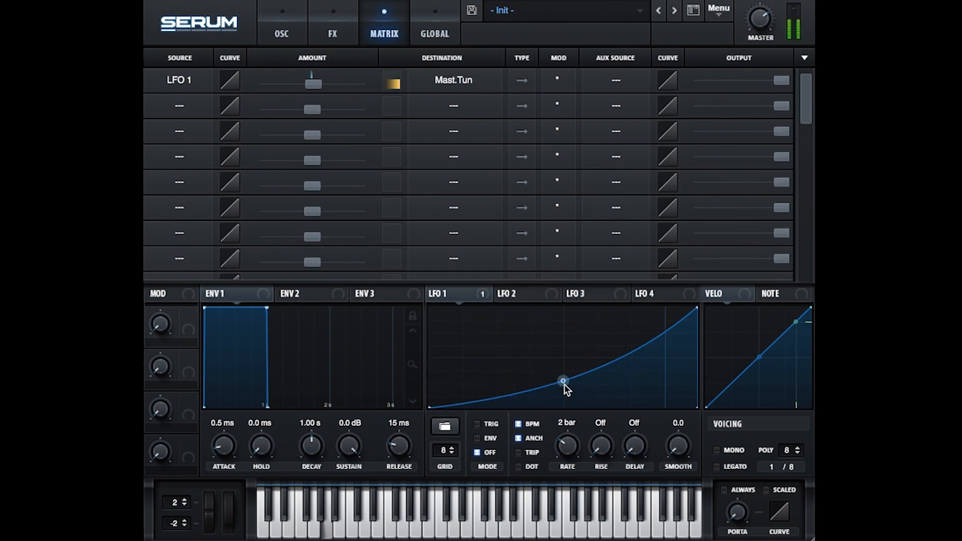
{"action": "left_click_drag", "start_coordinate": [563, 386], "coordinate": [563, 389]}
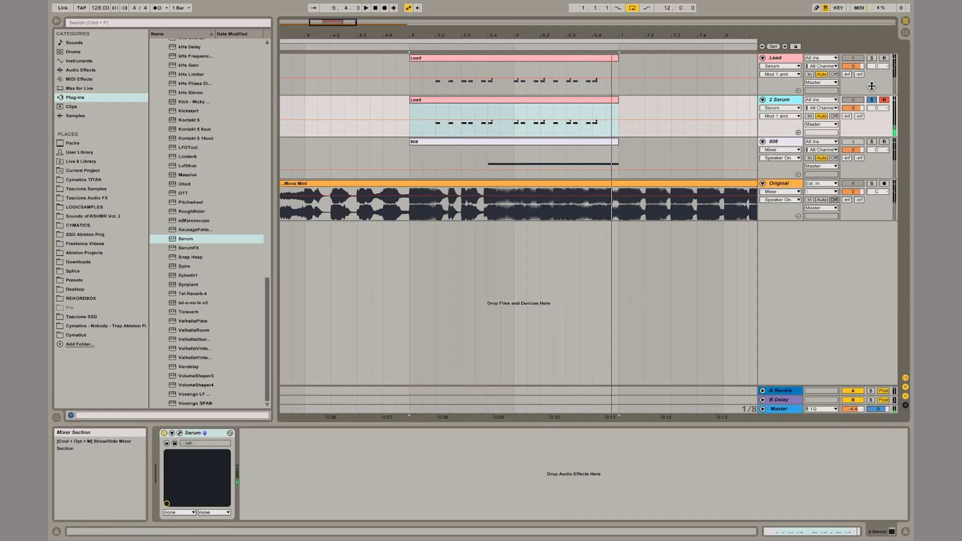
- Solo the Lead track to hear it as a reference, and return the solo to the new Serum track
{"action": "left_click", "coordinate": [871, 58]}
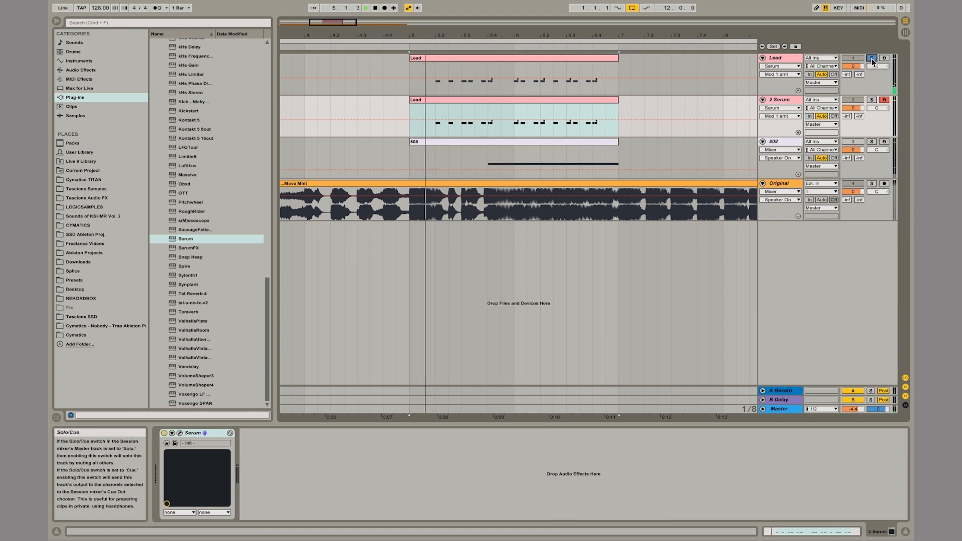
{"action": "left_click", "coordinate": [872, 99]}
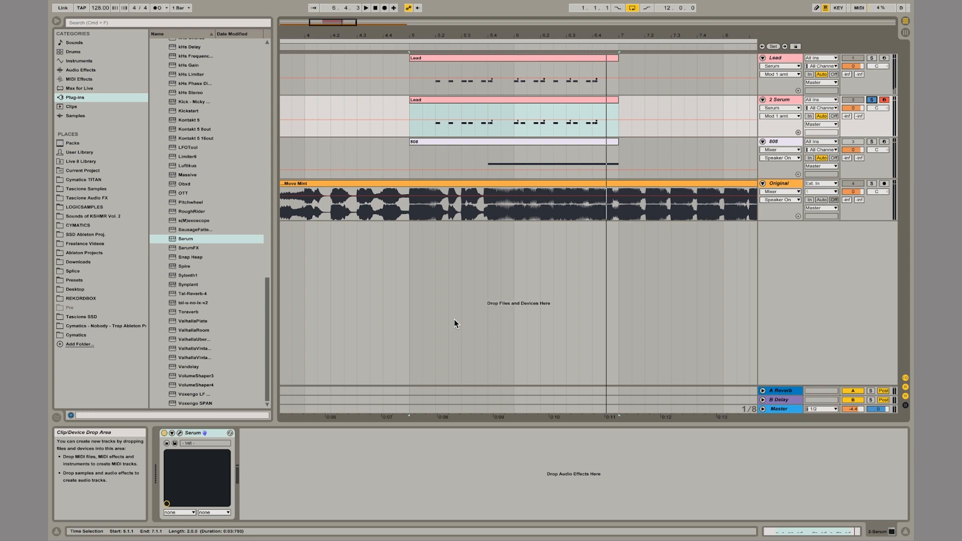
- Open the new Serum instance and load the Analog wavetable PWM C64 into oscillator A
{"action": "left_click", "coordinate": [179, 432]}
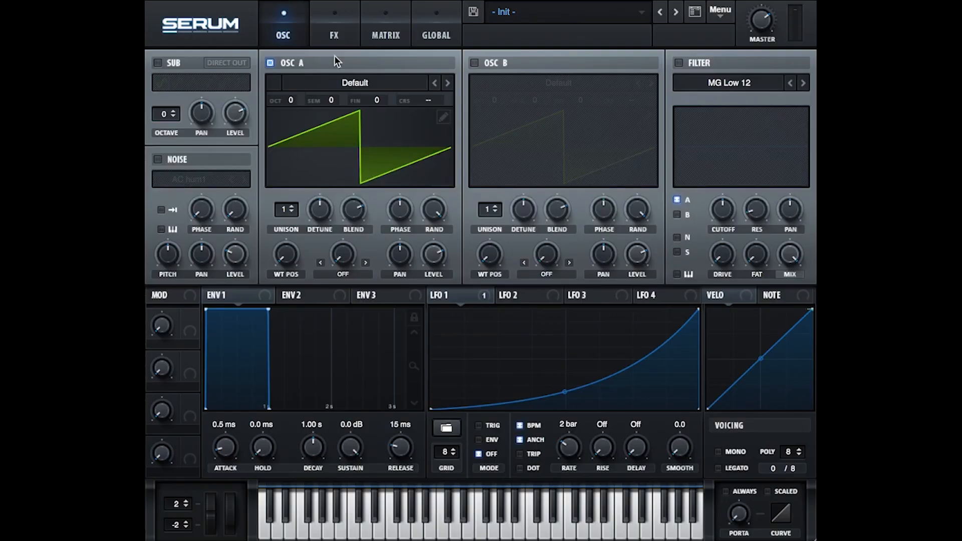
{"action": "left_click", "coordinate": [340, 81]}
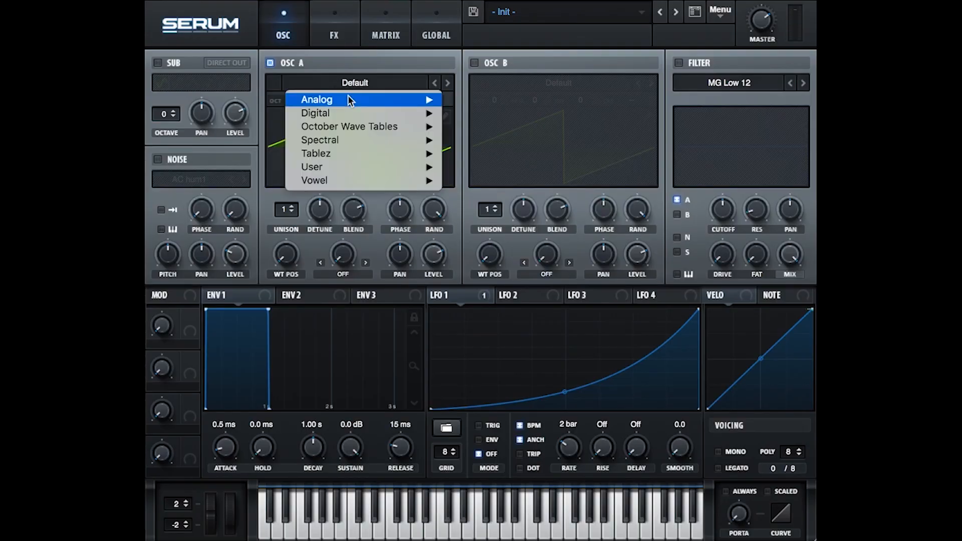
{"action": "mouse_move", "coordinate": [349, 100]}
{"action": "left_click", "coordinate": [503, 314]}
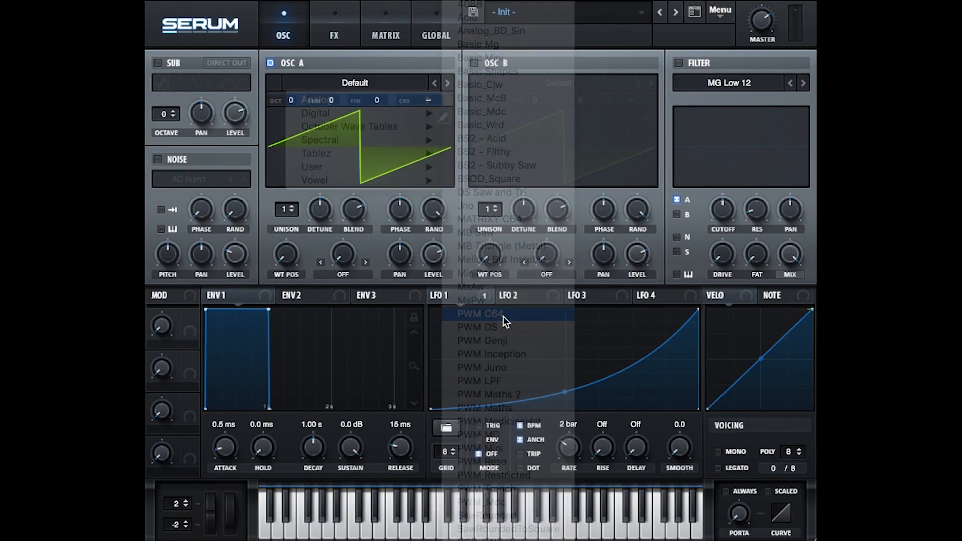
- Enable oscillator B and load the Analog wavetable Basic Shapes into it
{"action": "left_click", "coordinate": [474, 64]}
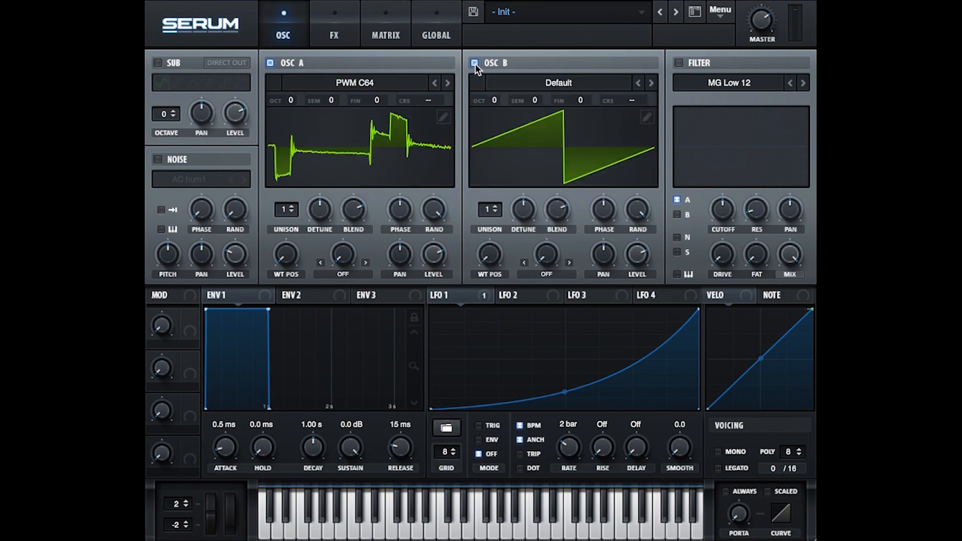
{"action": "left_click", "coordinate": [520, 79]}
{"action": "mouse_move", "coordinate": [546, 98]}
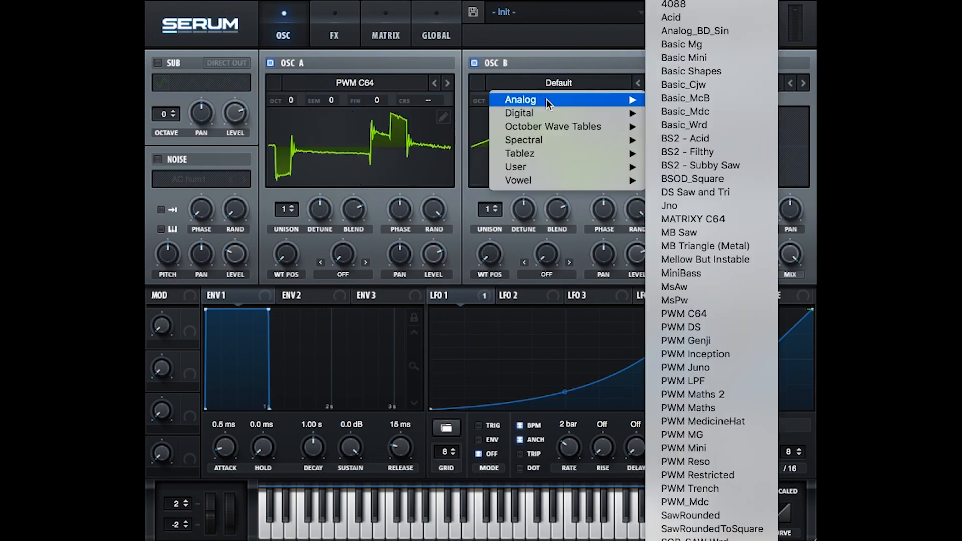
{"action": "left_click", "coordinate": [709, 72]}
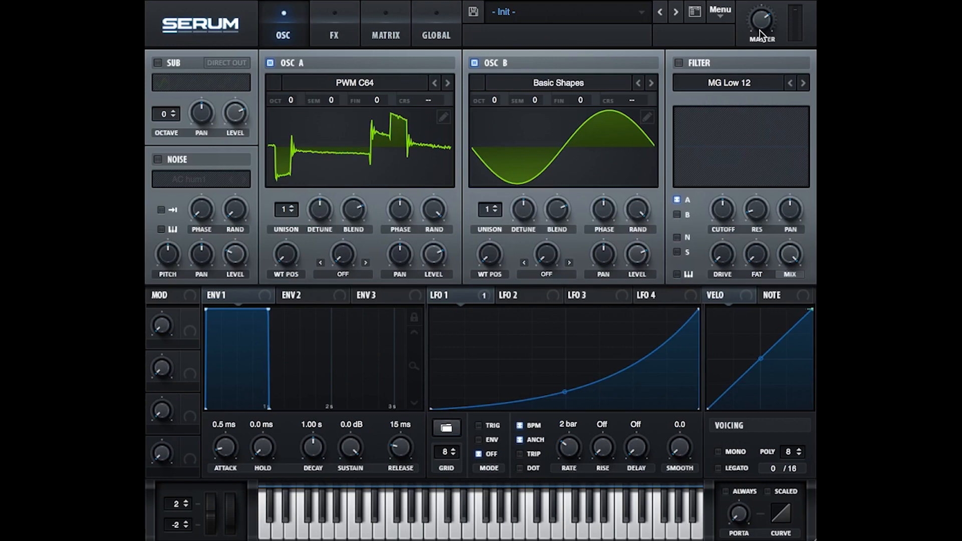
- Raise oscillator A's wavetable position until its waveform is smooth and low in amplitude, and set its octave to +3
{"action": "left_click_drag", "start_coordinate": [287, 253], "coordinate": [286, 182]}
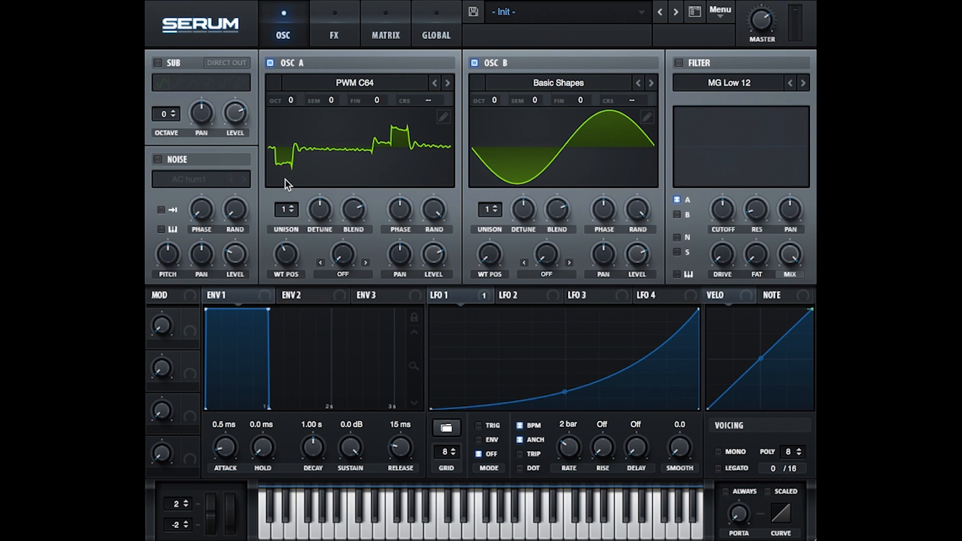
{"action": "left_click_drag", "start_coordinate": [283, 249], "coordinate": [288, 212]}
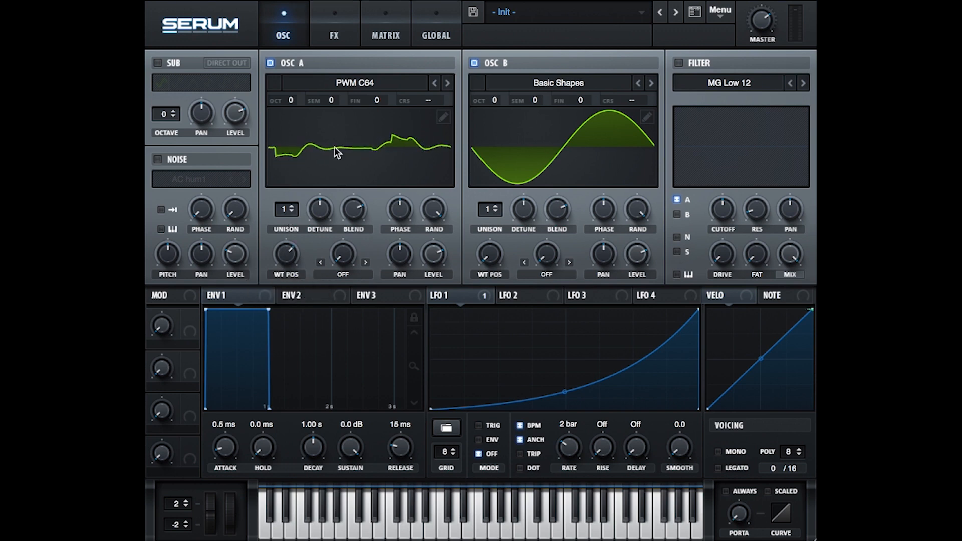
{"action": "left_click_drag", "start_coordinate": [287, 93], "coordinate": [299, 44]}
- Set oscillator B's wavetable position to the triangle shape, its octave to +1 and its level all the way down
{"action": "left_click_drag", "start_coordinate": [496, 266], "coordinate": [506, 210]}
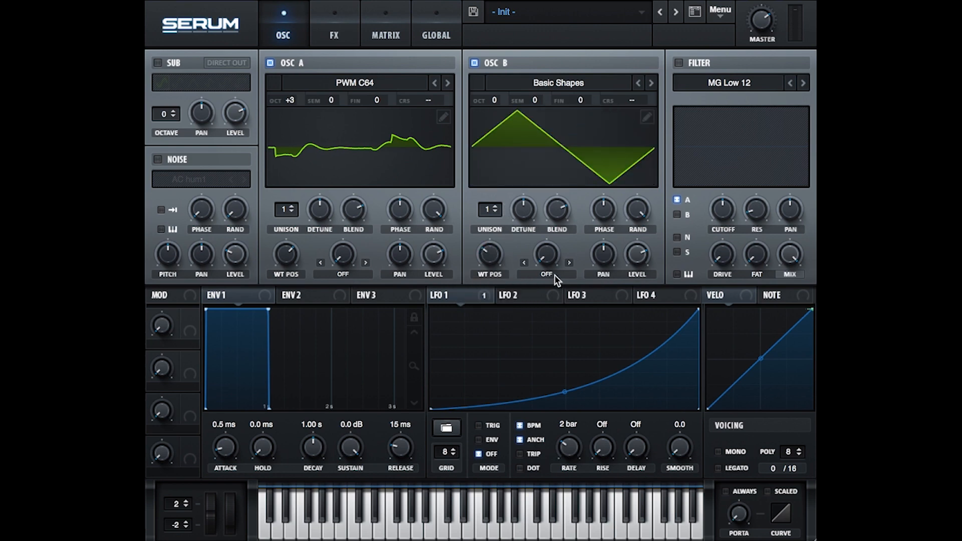
{"action": "left_click_drag", "start_coordinate": [495, 98], "coordinate": [495, 80]}
{"action": "left_click_drag", "start_coordinate": [633, 255], "coordinate": [605, 490]}
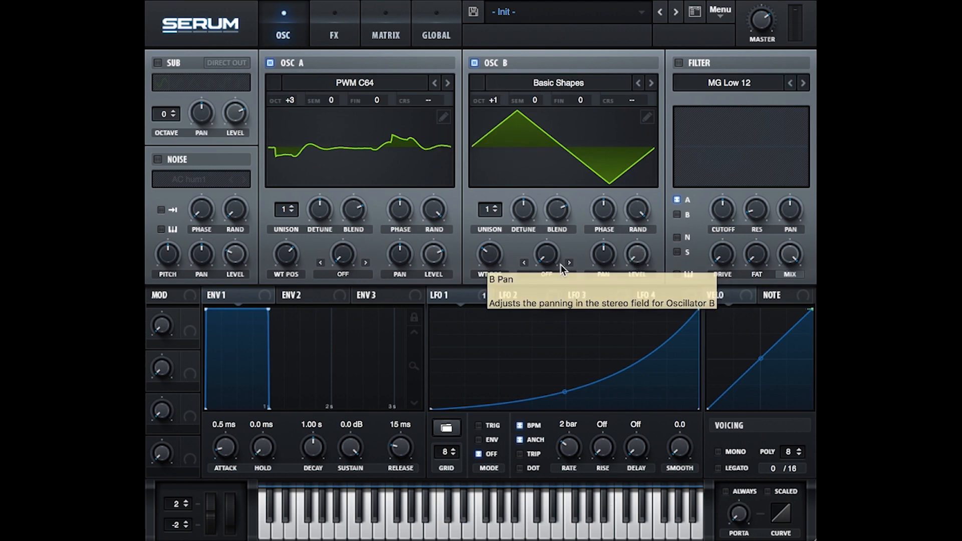
- Set oscillator A's warp mode to FM (from B), raise the warp amount and assign LFO 1 to it
{"action": "left_click", "coordinate": [354, 274]}
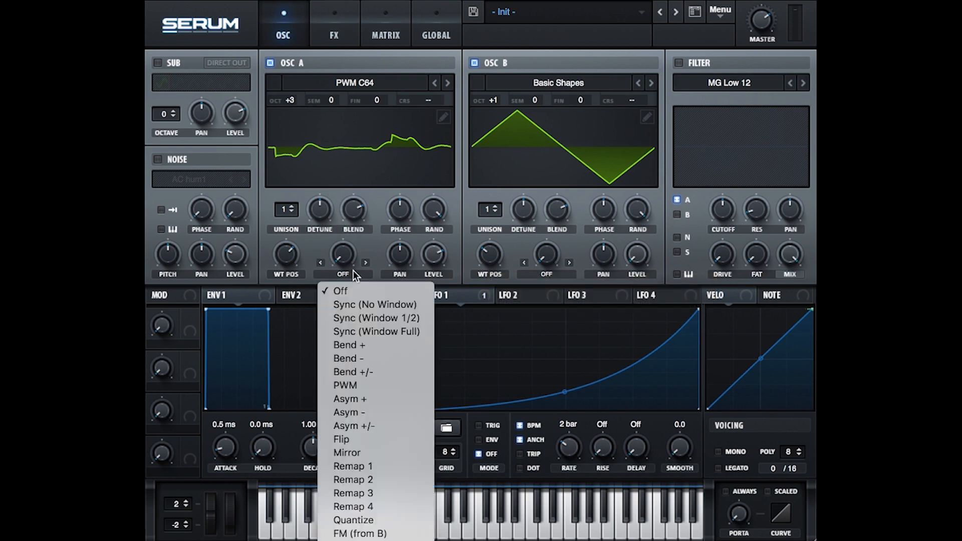
{"action": "left_click", "coordinate": [368, 534]}
{"action": "left_click_drag", "start_coordinate": [351, 257], "coordinate": [350, 211]}
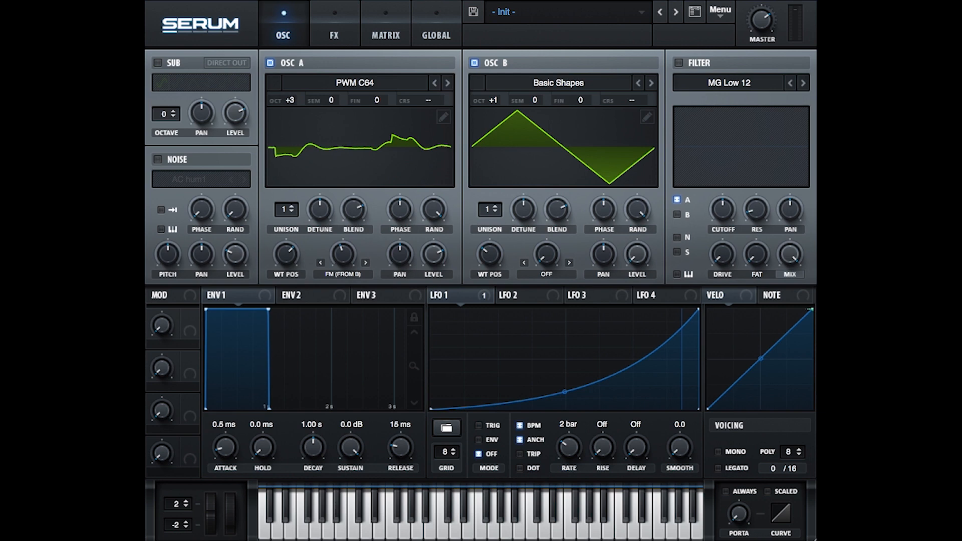
{"action": "left_click_drag", "start_coordinate": [440, 295], "coordinate": [336, 278]}
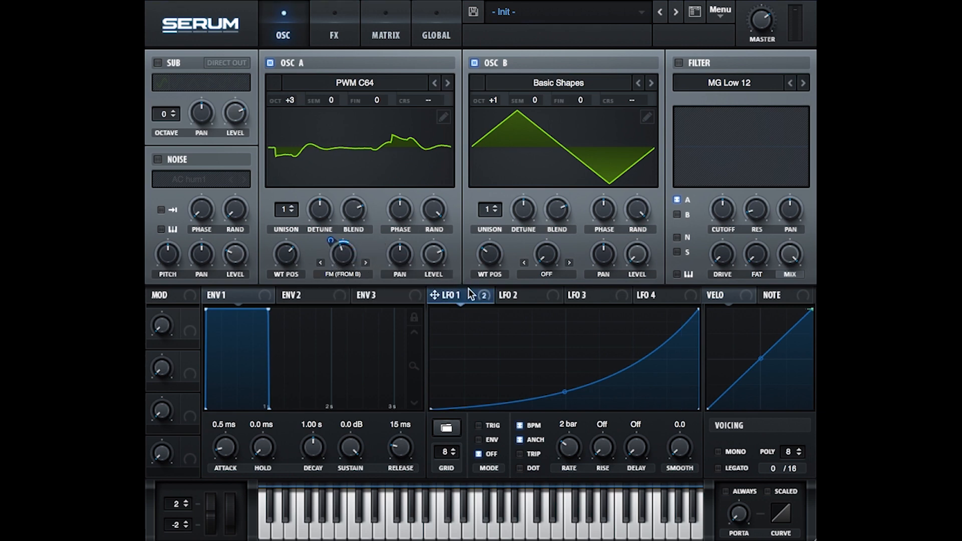
{"action": "mouse_move", "coordinate": [335, 242]}
- Set oscillator B's warp mode to Flip and adjust the amount so the waveform flips just before its midpoint
{"action": "left_click", "coordinate": [557, 275]}
{"action": "left_click", "coordinate": [563, 440]}
{"action": "left_click_drag", "start_coordinate": [548, 253], "coordinate": [545, 209]}
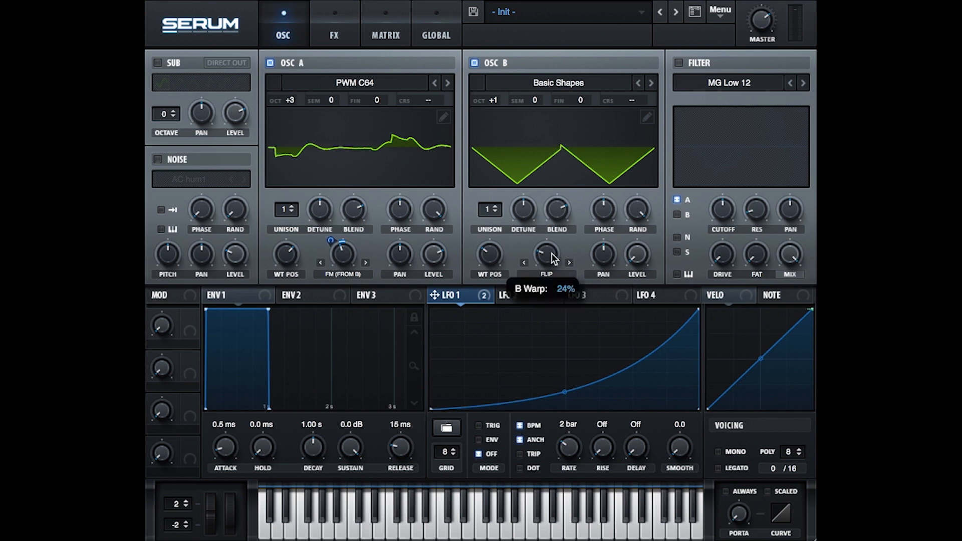
{"action": "left_click_drag", "start_coordinate": [551, 253], "coordinate": [547, 259]}
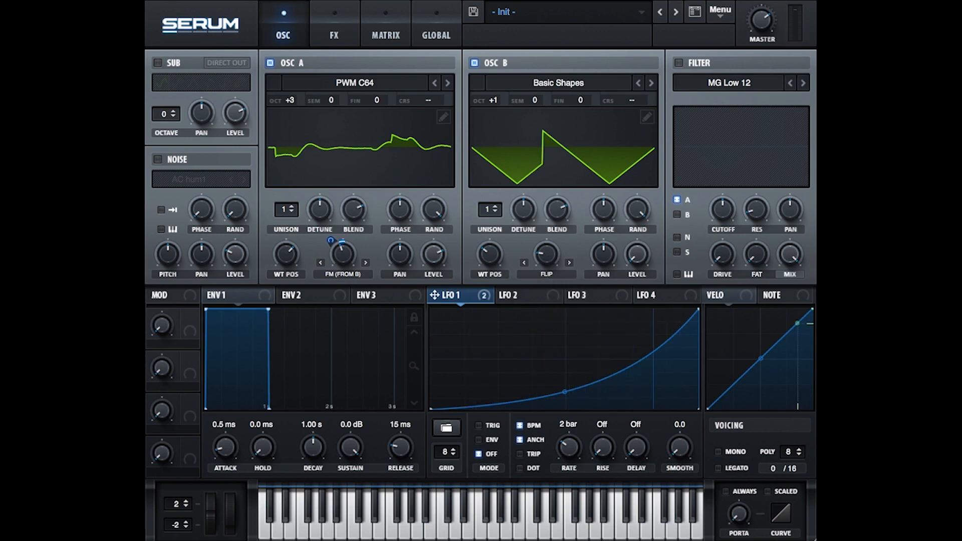
- Set Envelope 3 to 7 ms attack, 264 ms decay and 0% sustain, and assign it to oscillator A's wavetable position
{"action": "left_click", "coordinate": [382, 297]}
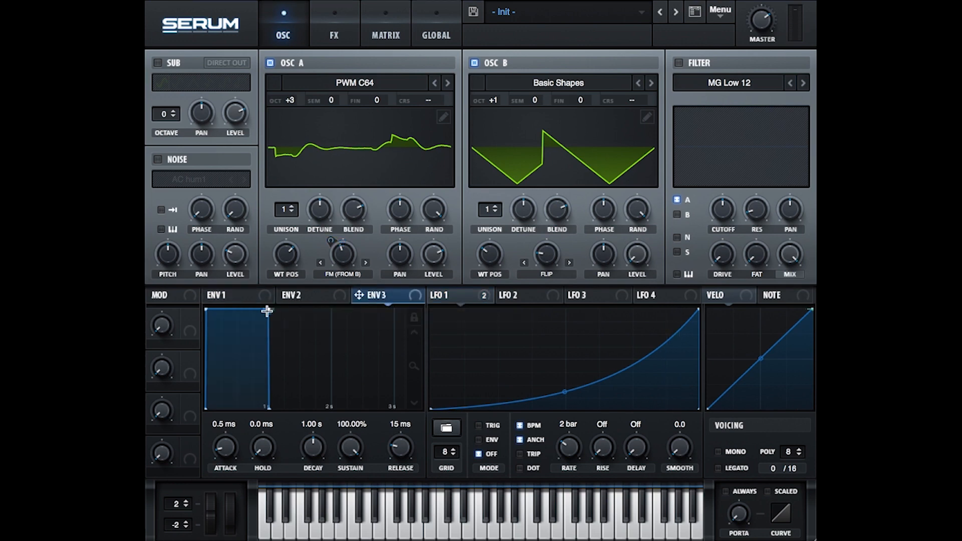
{"action": "left_click_drag", "start_coordinate": [267, 311], "coordinate": [226, 444]}
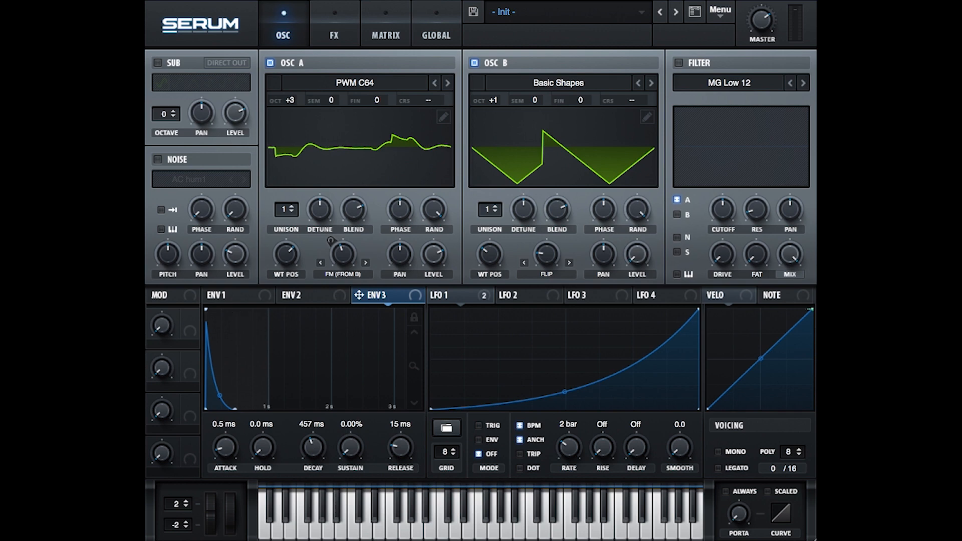
{"action": "double_click", "coordinate": [227, 437]}
{"action": "type", "text": "7"}
{"action": "key", "text": "Return"}
{"action": "double_click", "coordinate": [319, 447]}
{"action": "type", "text": "26"}
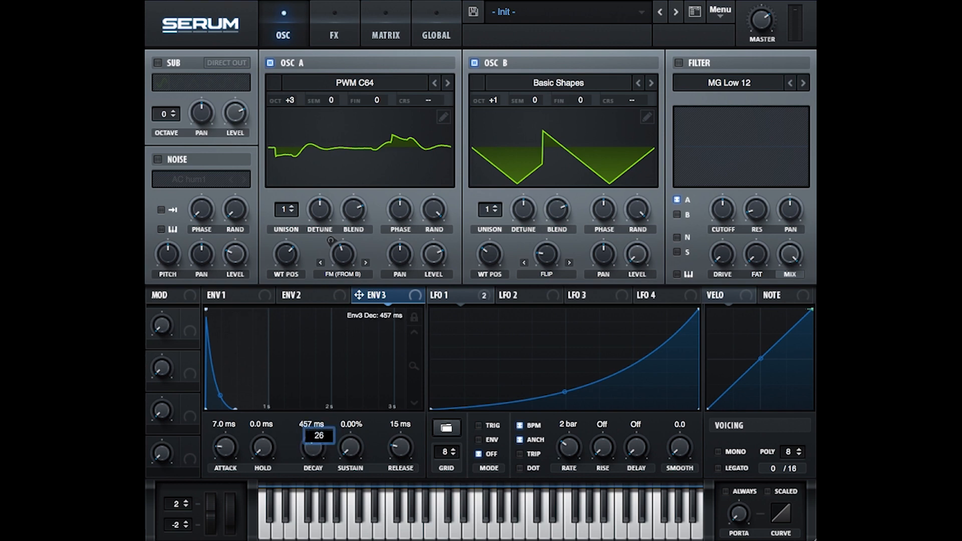
{"action": "type", "text": "4"}
{"action": "key", "text": "Return"}
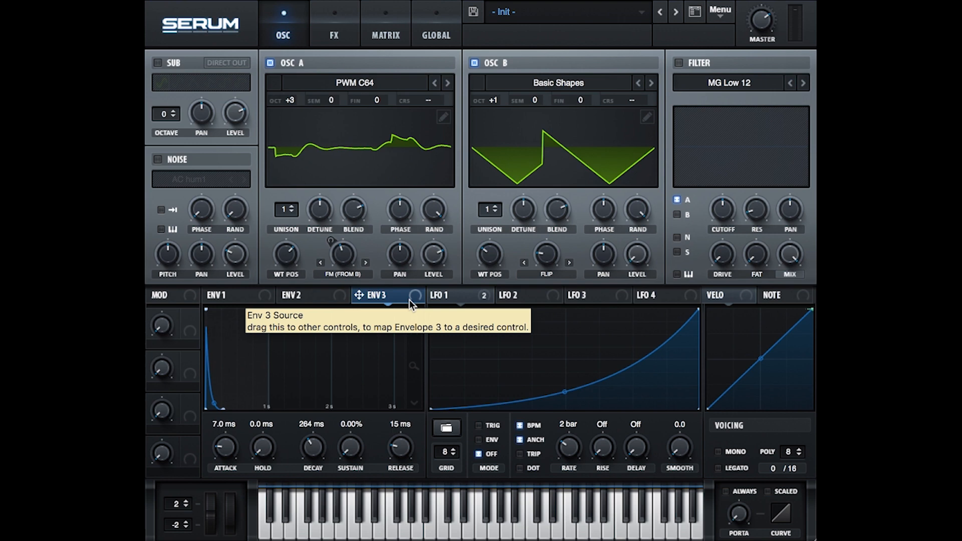
{"action": "left_click_drag", "start_coordinate": [410, 300], "coordinate": [269, 296]}
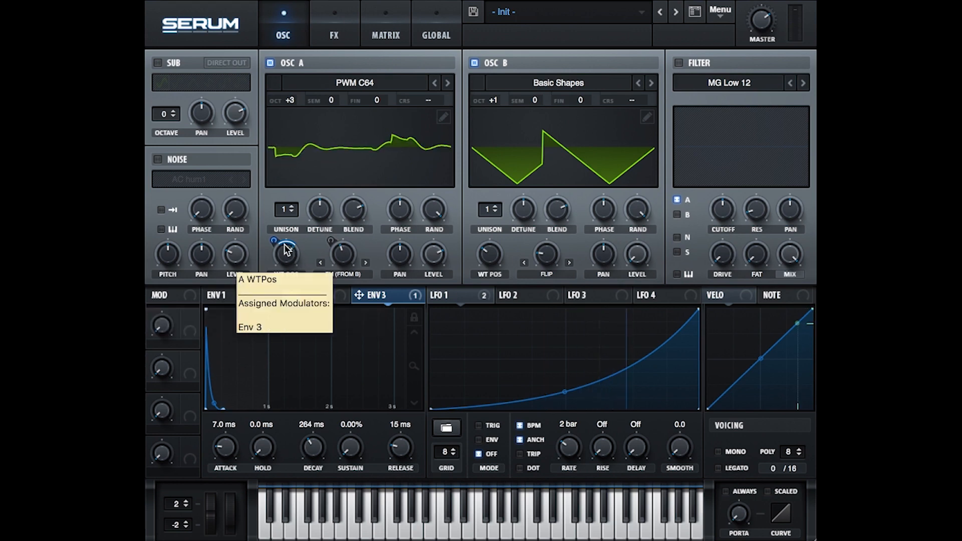
{"action": "mouse_move", "coordinate": [278, 250]}
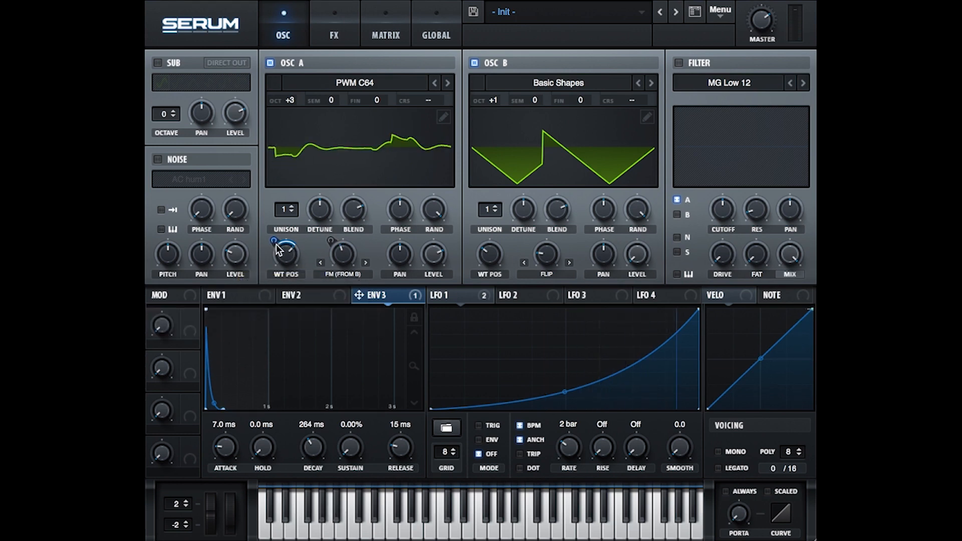
- Set Envelope 2 to 35 ms decay and 1.12% sustain, and assign it to oscillator A's coarse pitch
{"action": "left_click", "coordinate": [331, 289]}
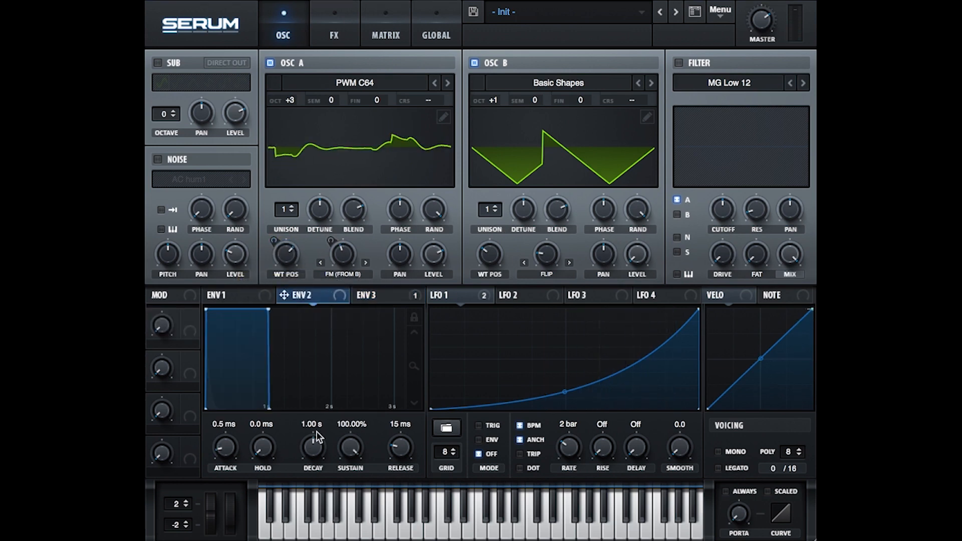
{"action": "double_click", "coordinate": [317, 451]}
{"action": "type", "text": "35"}
{"action": "key", "text": "Return"}
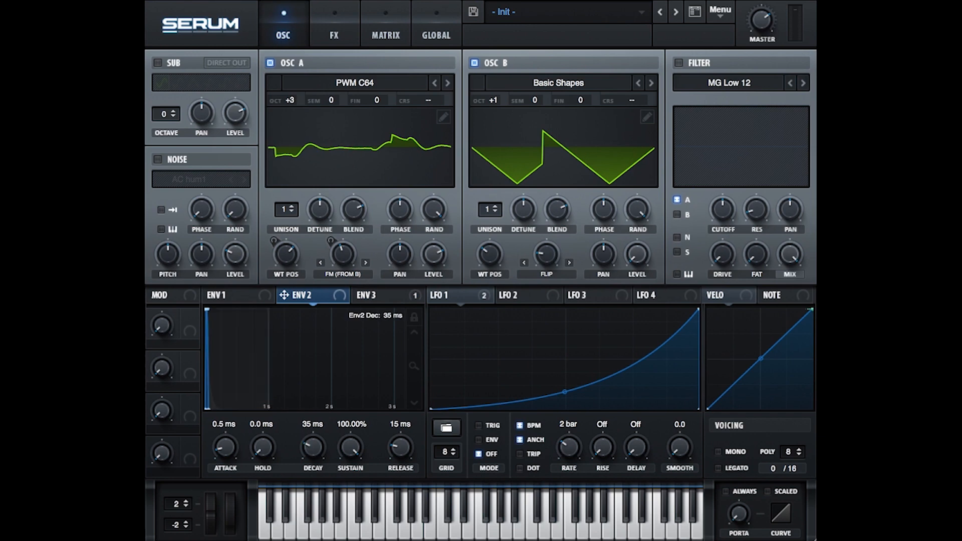
{"action": "left_click_drag", "start_coordinate": [351, 456], "coordinate": [351, 496]}
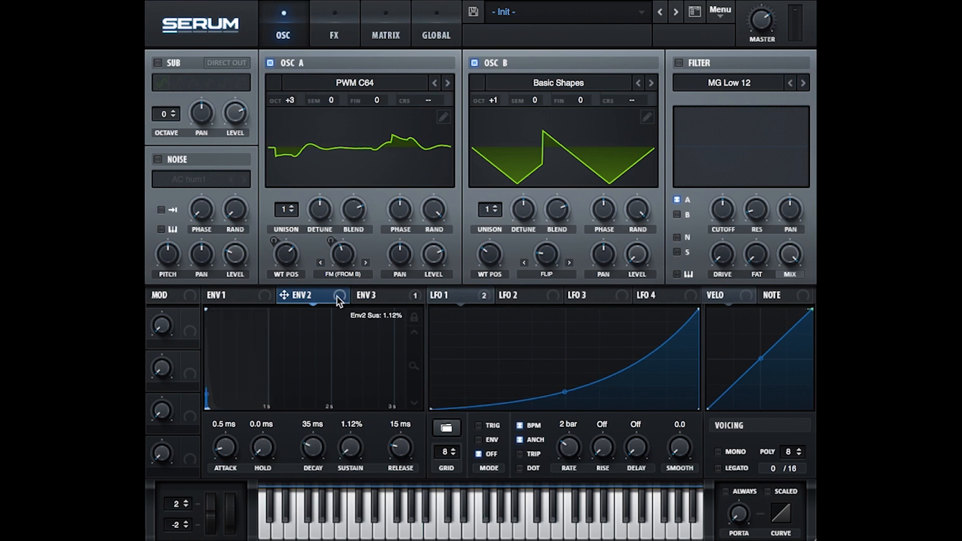
{"action": "left_click_drag", "start_coordinate": [339, 299], "coordinate": [431, 101]}
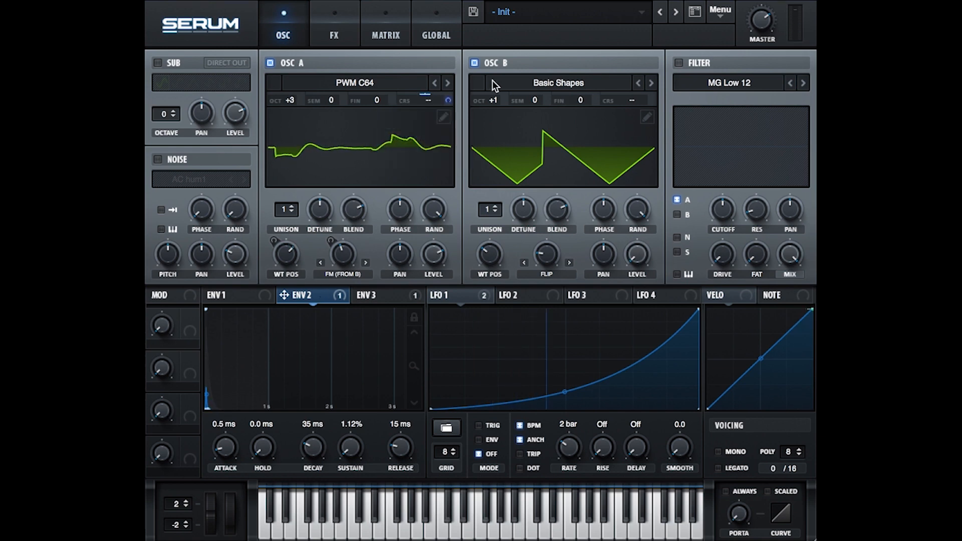
- Set Envelope 1 to 7.6 ms attack, 64 ms hold, 60 ms decay, -60.9 dB sustain and 51 ms release
{"action": "left_click", "coordinate": [237, 295]}
{"action": "left_click_drag", "start_coordinate": [225, 462], "coordinate": [226, 450]}
{"action": "left_click_drag", "start_coordinate": [320, 446], "coordinate": [320, 463]}
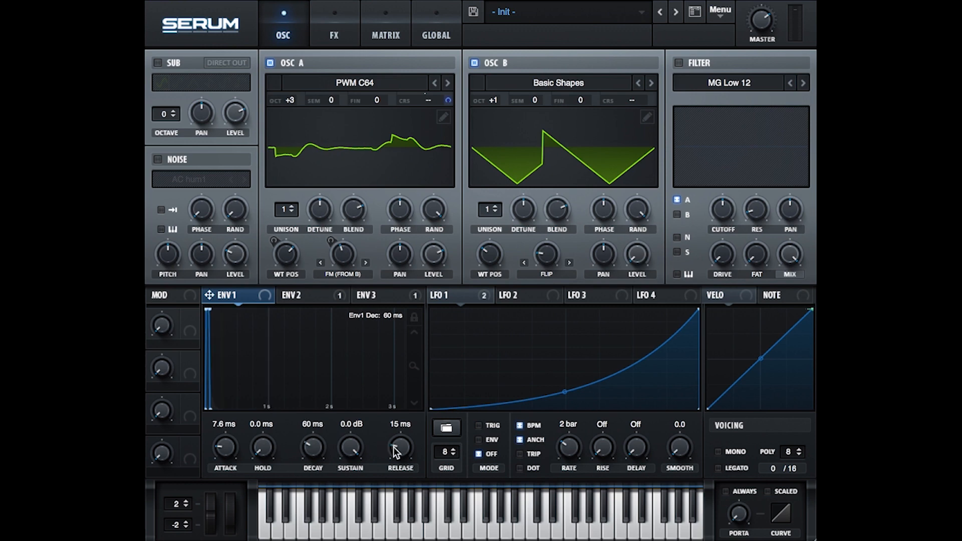
{"action": "left_click_drag", "start_coordinate": [396, 450], "coordinate": [332, 500]}
{"action": "left_click_drag", "start_coordinate": [348, 449], "coordinate": [400, 318]}
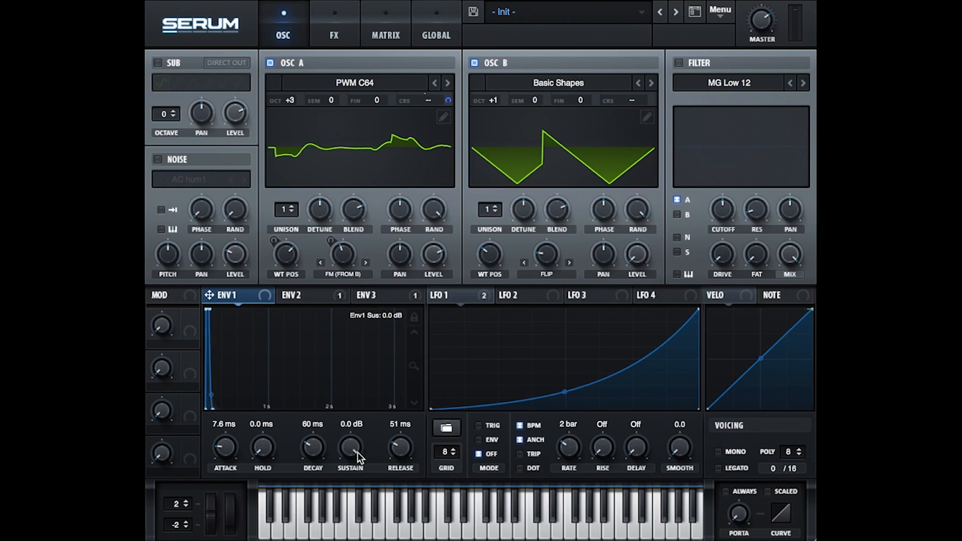
{"action": "left_click_drag", "start_coordinate": [356, 452], "coordinate": [351, 516]}
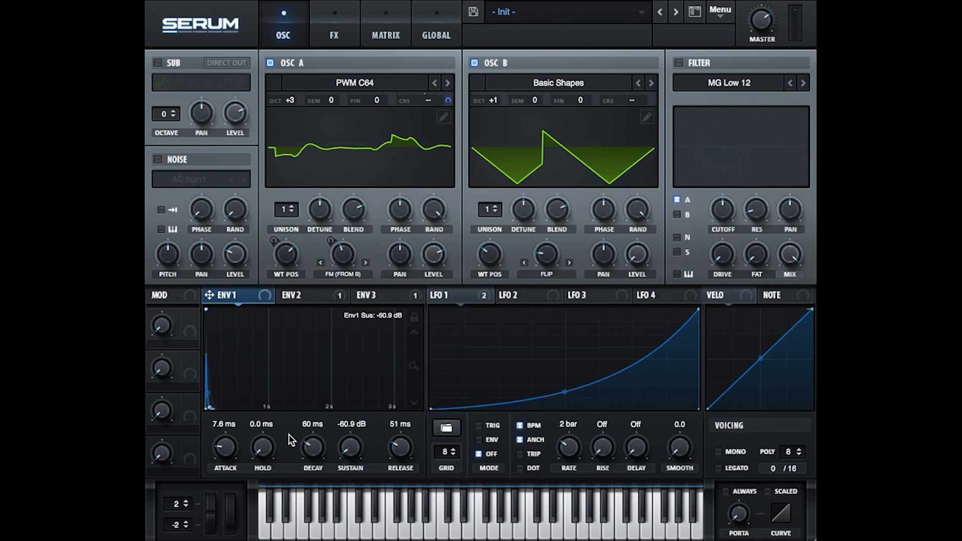
{"action": "left_click_drag", "start_coordinate": [262, 445], "coordinate": [264, 404]}
{"action": "left_click_drag", "start_coordinate": [261, 363], "coordinate": [258, 470]}
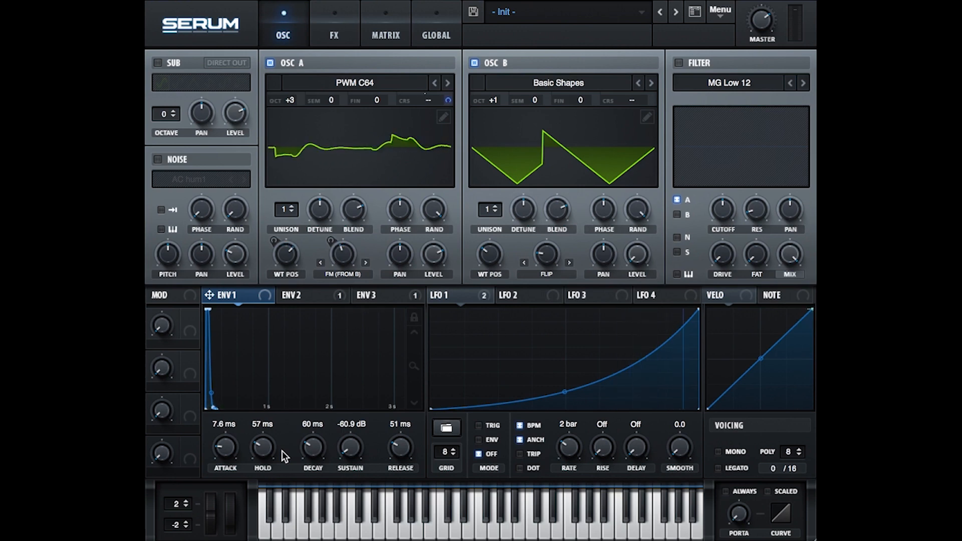
{"action": "mouse_move", "coordinate": [262, 446]}
{"action": "left_mouse_down"}
{"action": "mouse_move", "coordinate": [274, 394]}
{"action": "mouse_move", "coordinate": [258, 436]}
{"action": "left_mouse_up"}
- Bow the velocity curve downward and assign Velocity to Envelope 1's decay and release
{"action": "left_click_drag", "start_coordinate": [762, 359], "coordinate": [758, 383]}
{"action": "left_click_drag", "start_coordinate": [731, 299], "coordinate": [314, 475]}
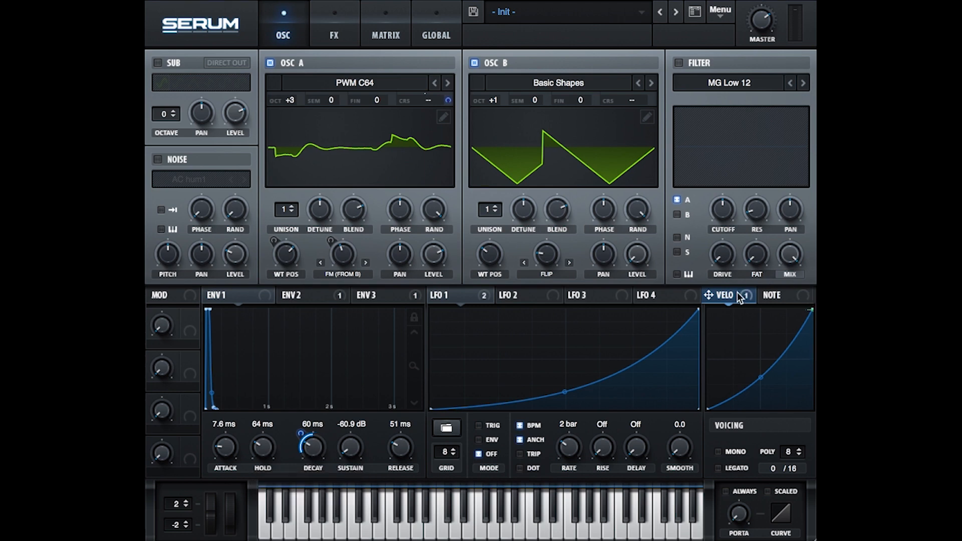
{"action": "left_click_drag", "start_coordinate": [737, 297], "coordinate": [395, 466]}
{"action": "left_click_drag", "start_coordinate": [304, 443], "coordinate": [302, 451]}
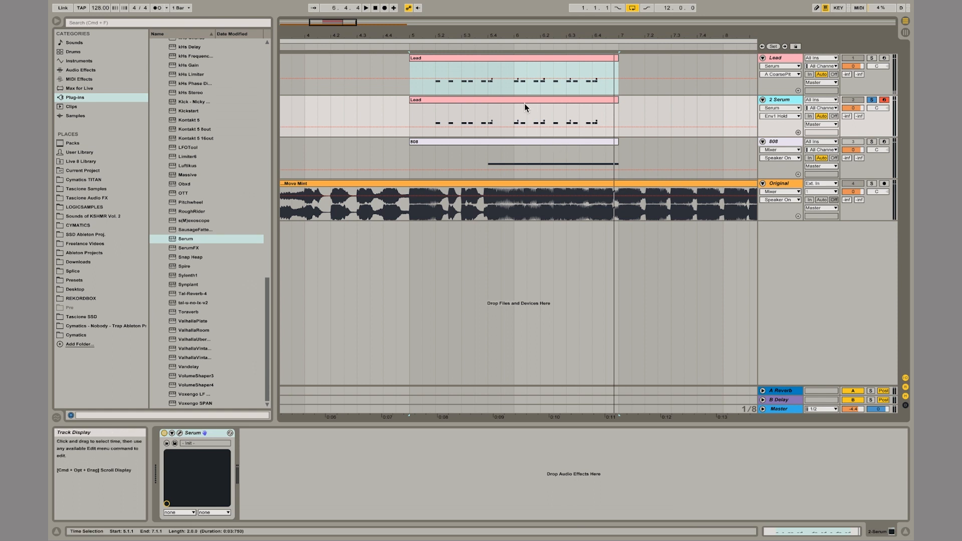
- Open the copied Lead clip on the 2 Serum track and enlarge the velocity editor to examine the note velocities
{"action": "double_click", "coordinate": [523, 103]}
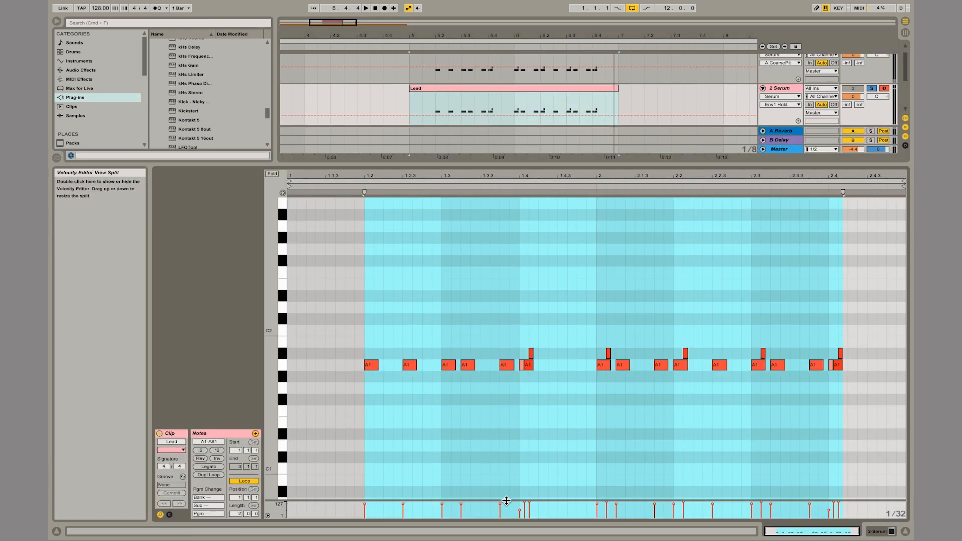
{"action": "left_click_drag", "start_coordinate": [504, 501], "coordinate": [506, 368]}
{"action": "left_click", "coordinate": [567, 313]}
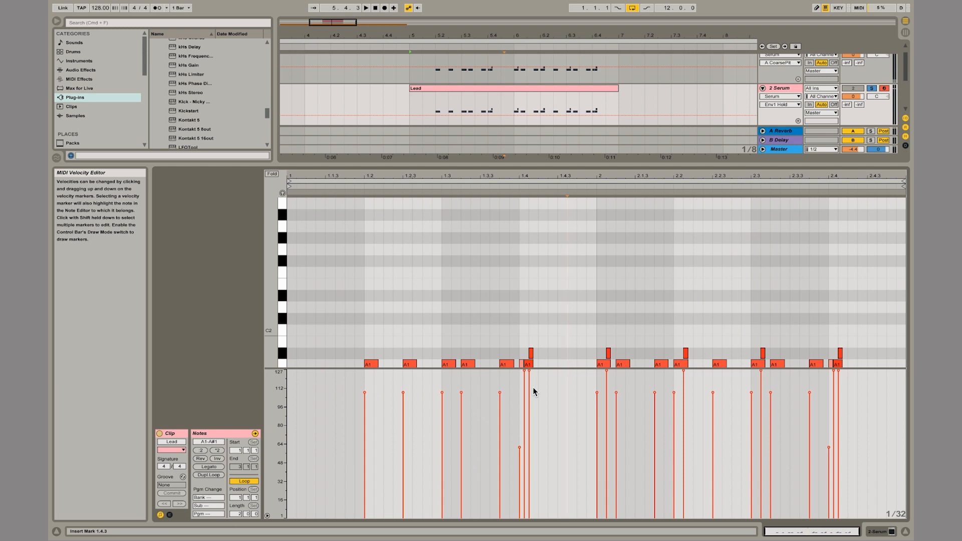
- Return to the new Serum instance, enable Mono, Legato and Always in the voicing and portamento settings, and adjust the portamento time
{"action": "left_click", "coordinate": [509, 422]}
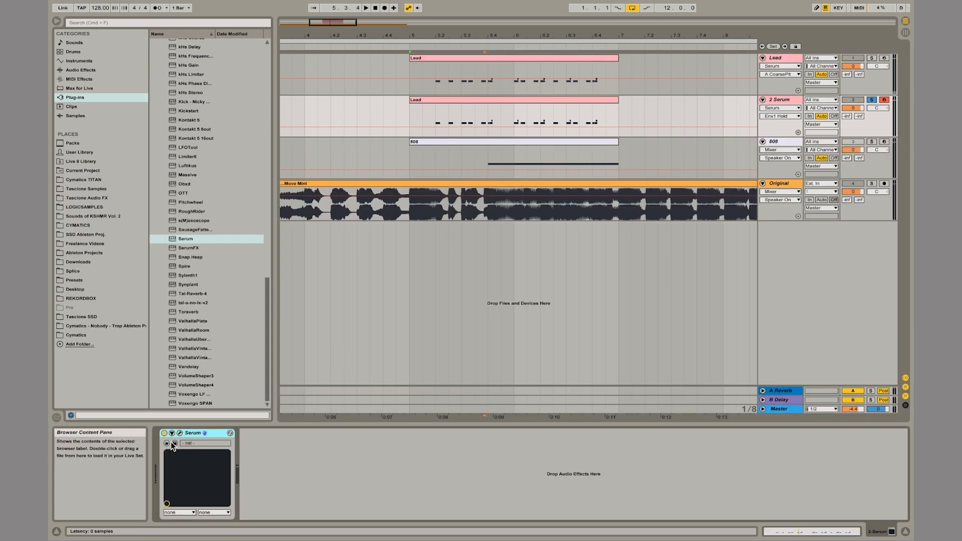
{"action": "left_click", "coordinate": [179, 433]}
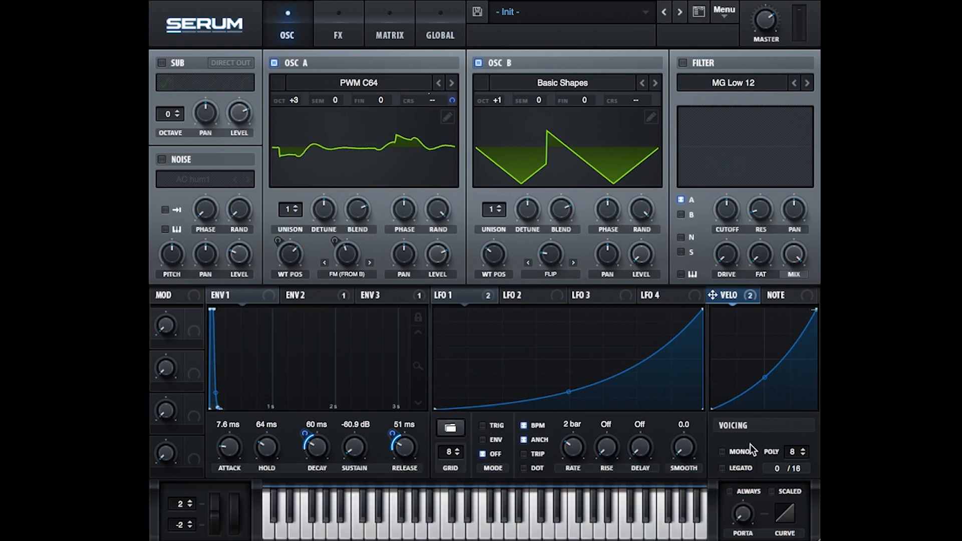
{"action": "left_click", "coordinate": [722, 451]}
{"action": "left_click", "coordinate": [729, 491]}
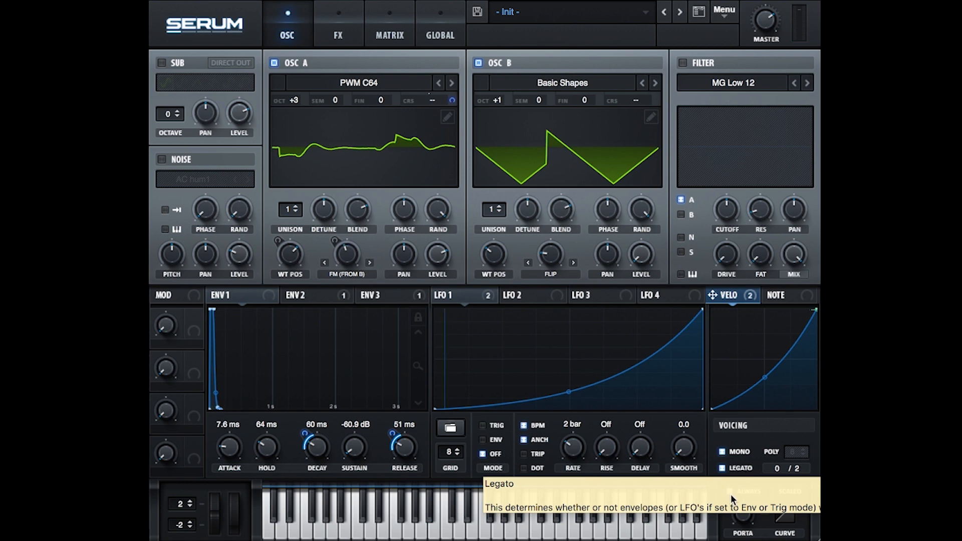
{"action": "mouse_move", "coordinate": [746, 516]}
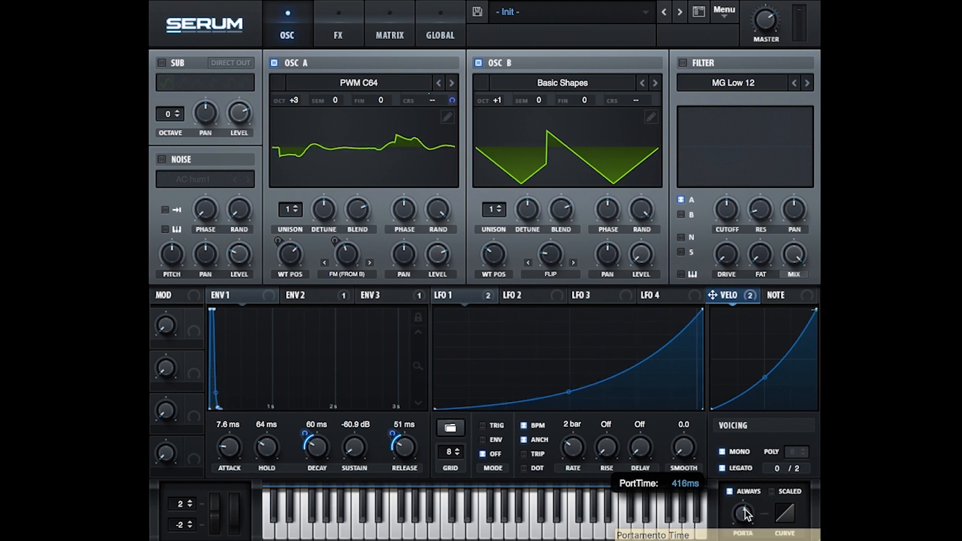
{"action": "left_click_drag", "start_coordinate": [745, 509], "coordinate": [745, 521]}
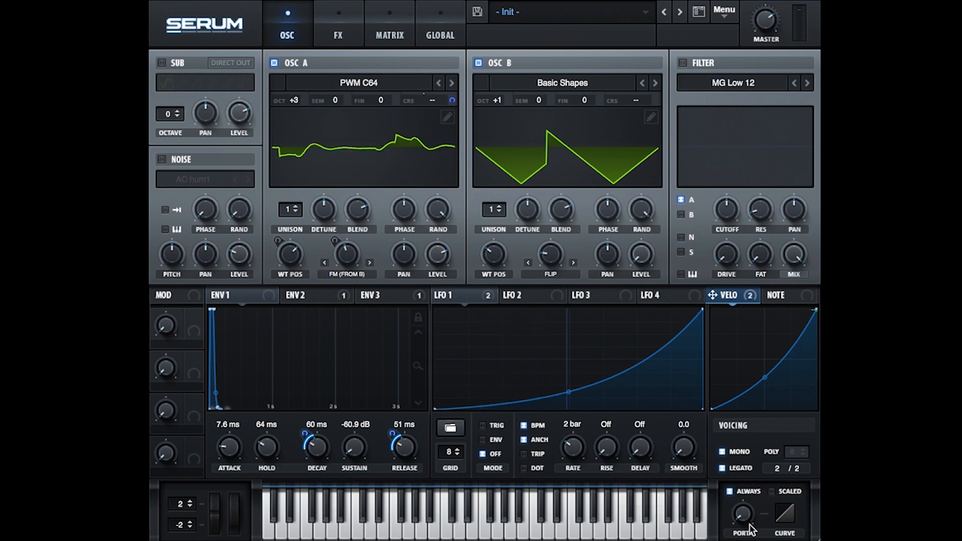
{"action": "mouse_move", "coordinate": [741, 517]}
- Assign LFO 2 to oscillator A's pan and reshape it to start and end at mid-level, peaking at one quarter and bottoming at three quarters
{"action": "left_click", "coordinate": [535, 298]}
{"action": "left_click_drag", "start_coordinate": [540, 298], "coordinate": [403, 257]}
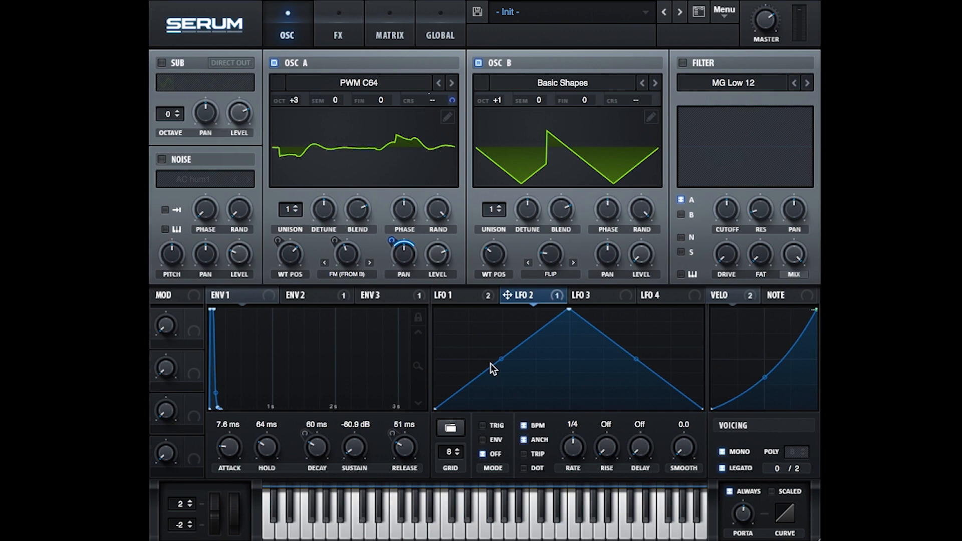
{"action": "left_click_drag", "start_coordinate": [435, 409], "coordinate": [432, 362]}
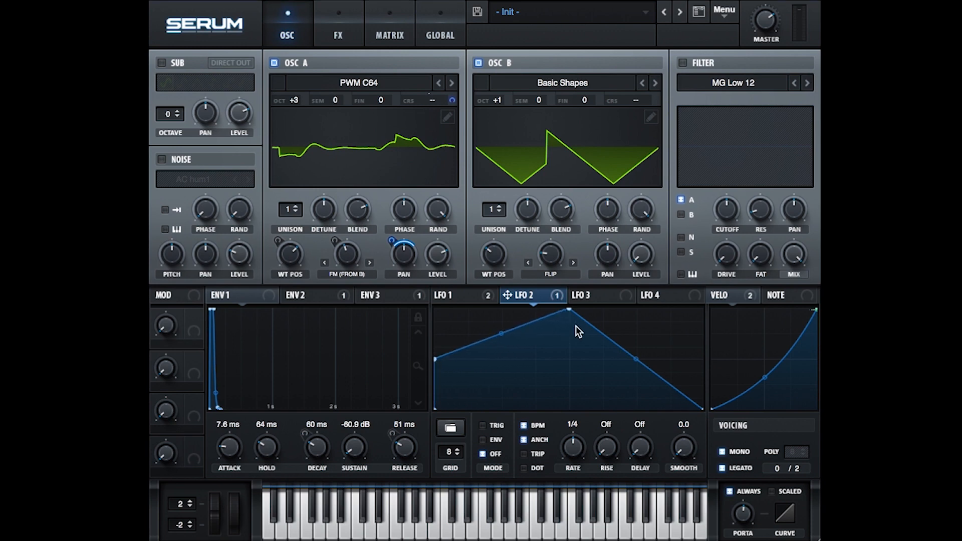
{"action": "left_click_drag", "start_coordinate": [569, 309], "coordinate": [501, 309]}
{"action": "double_click", "coordinate": [584, 352]}
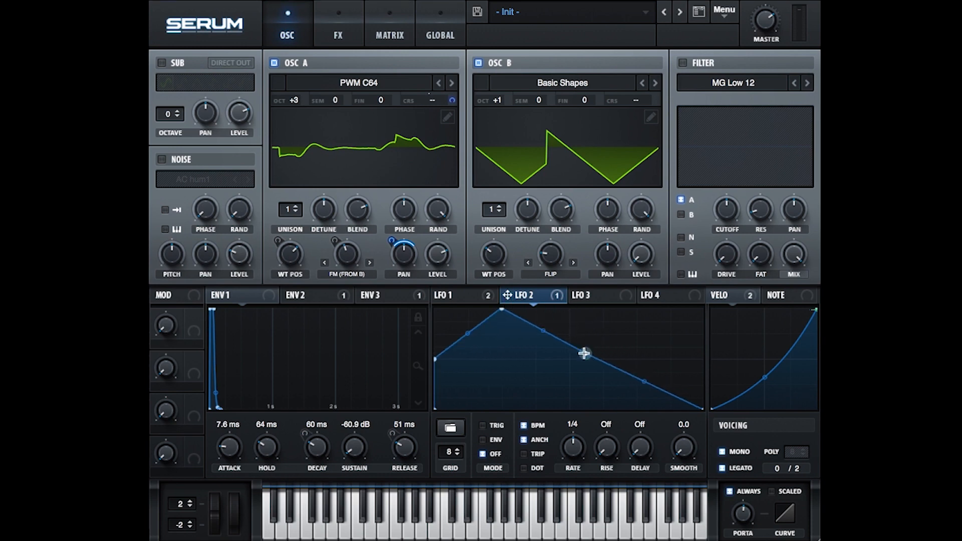
{"action": "left_click_drag", "start_coordinate": [584, 352], "coordinate": [569, 359]}
{"action": "double_click", "coordinate": [626, 381]}
{"action": "left_click_drag", "start_coordinate": [626, 380], "coordinate": [635, 408]}
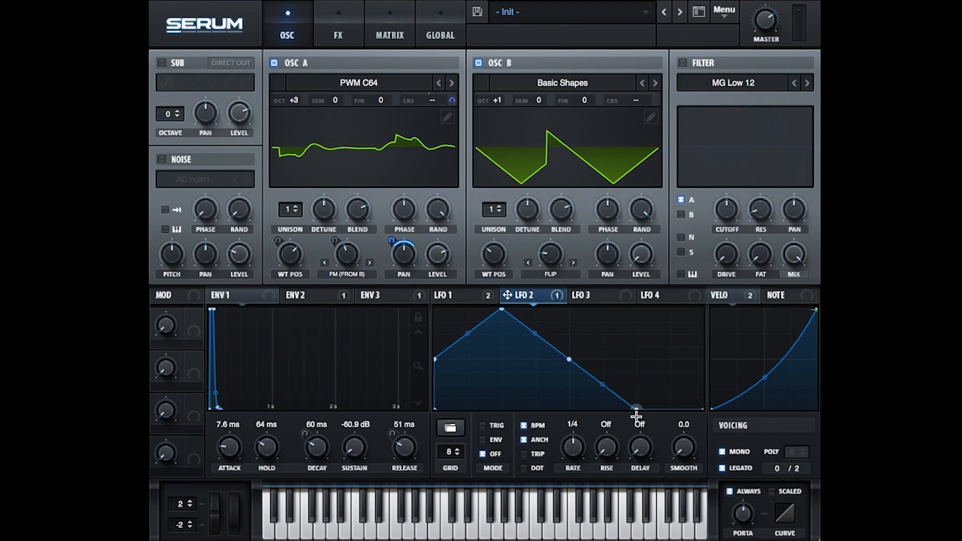
{"action": "left_click_drag", "start_coordinate": [701, 408], "coordinate": [702, 359]}
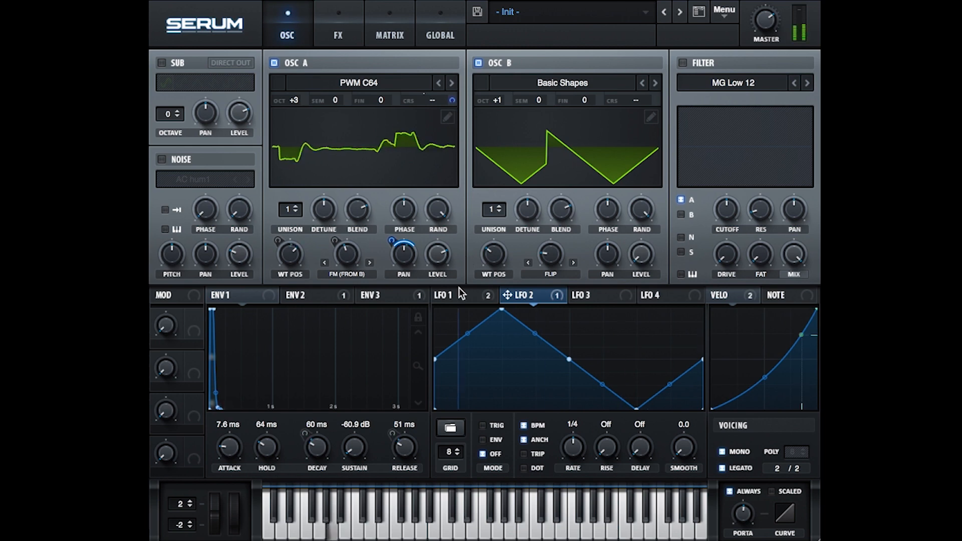
{"action": "mouse_move", "coordinate": [417, 263]}
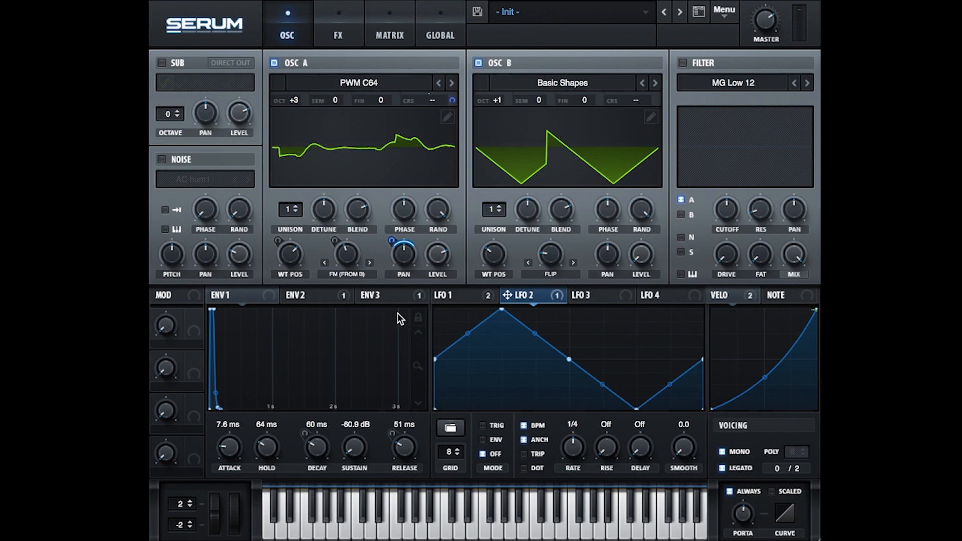
- Enable the noise oscillator and load the GlassLid 5 sample from Attacks_Misc
{"action": "left_click", "coordinate": [162, 159]}
{"action": "left_click", "coordinate": [200, 181]}
{"action": "mouse_move", "coordinate": [235, 197]}
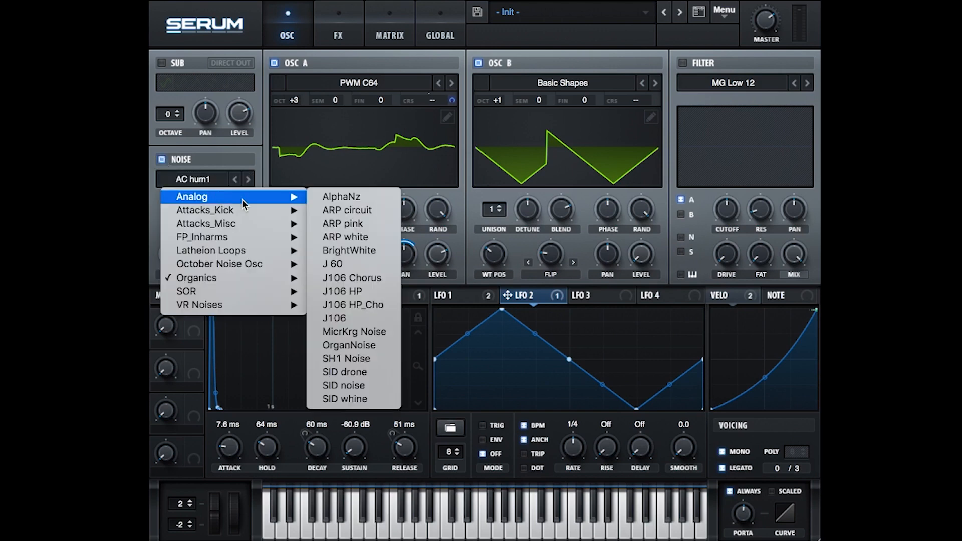
{"action": "mouse_move", "coordinate": [246, 226]}
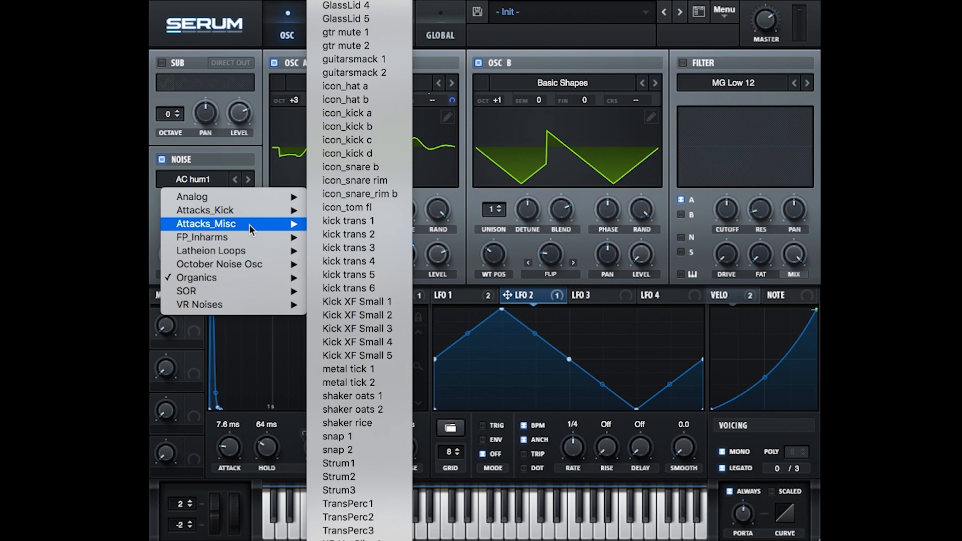
{"action": "left_click", "coordinate": [393, 18]}
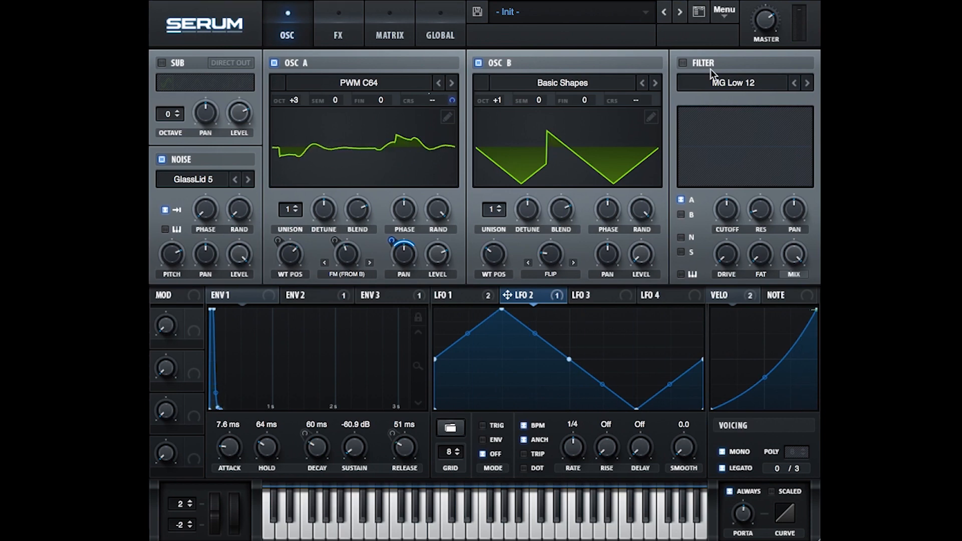
- Enable the filter and set its type to Flg - from the Flanges group
{"action": "left_click", "coordinate": [682, 63]}
{"action": "left_click", "coordinate": [725, 84]}
{"action": "mouse_move", "coordinate": [733, 133]}
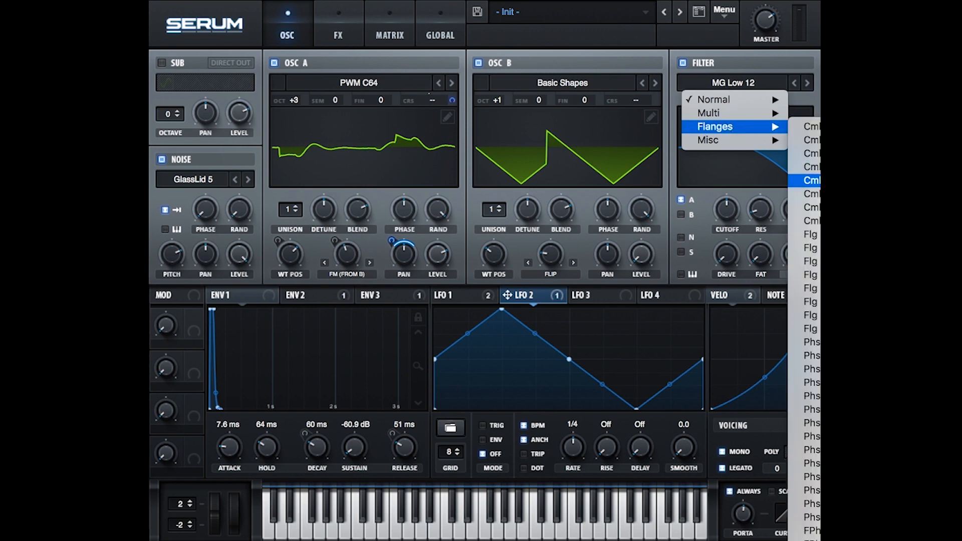
{"action": "left_click", "coordinate": [806, 247]}
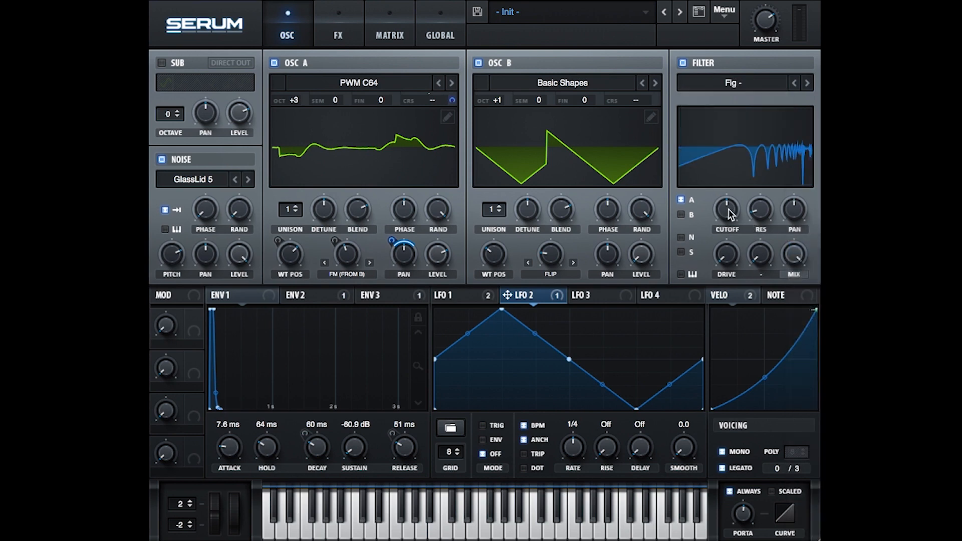
- Lower the flanger filter's cutoff and raise its resonance
{"action": "left_click_drag", "start_coordinate": [728, 209], "coordinate": [722, 242]}
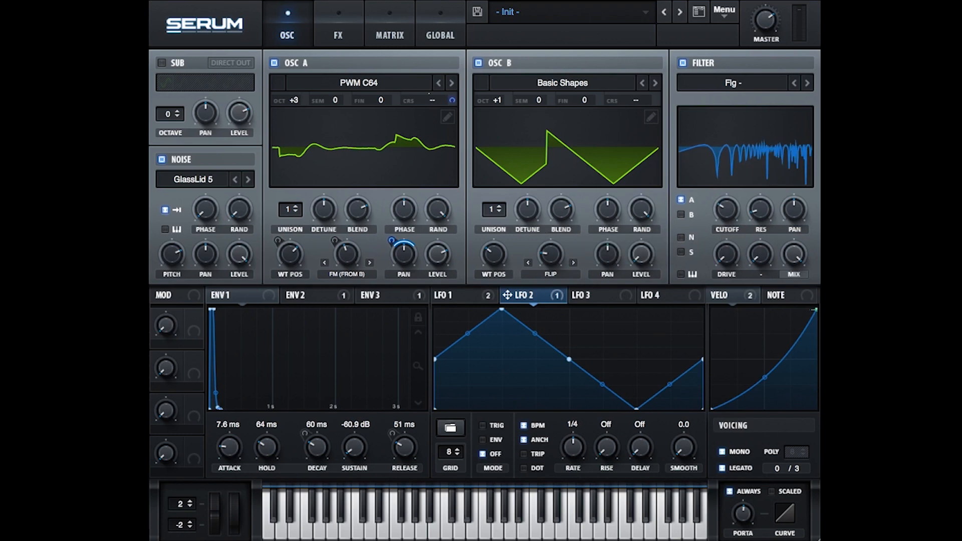
{"action": "double_click", "coordinate": [726, 205]}
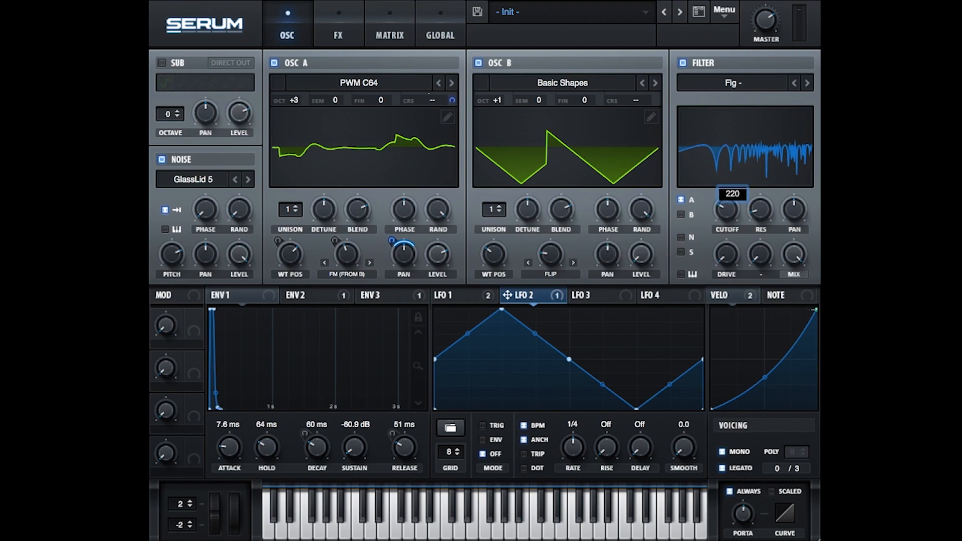
{"action": "key", "text": "Return"}
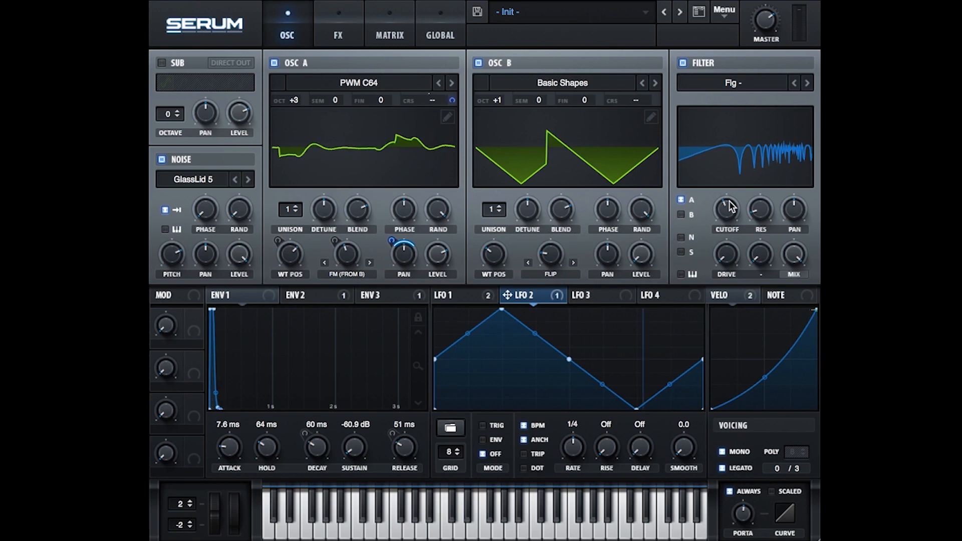
{"action": "mouse_move", "coordinate": [732, 206]}
{"action": "left_mouse_down"}
{"action": "mouse_move", "coordinate": [721, 232]}
{"action": "mouse_move", "coordinate": [722, 219]}
{"action": "left_mouse_up"}
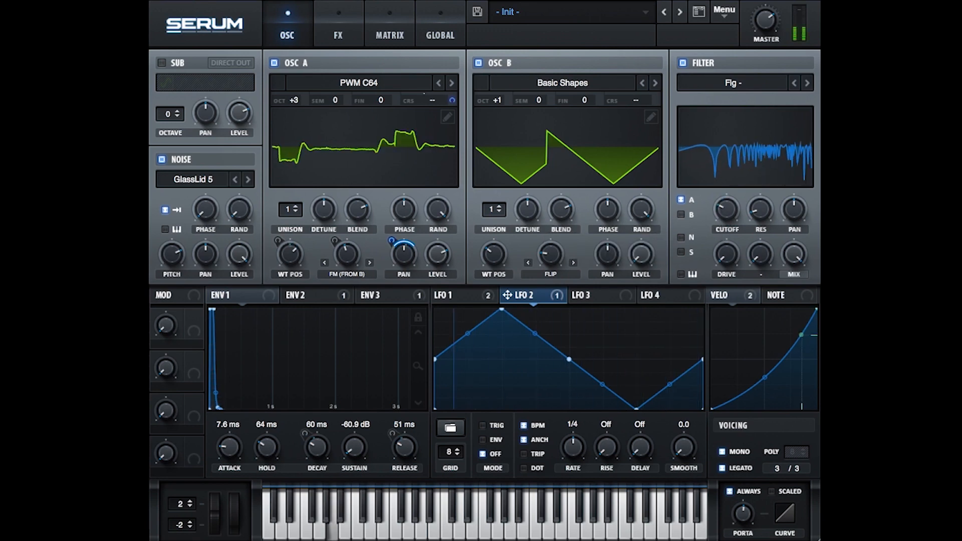
{"action": "mouse_move", "coordinate": [768, 223]}
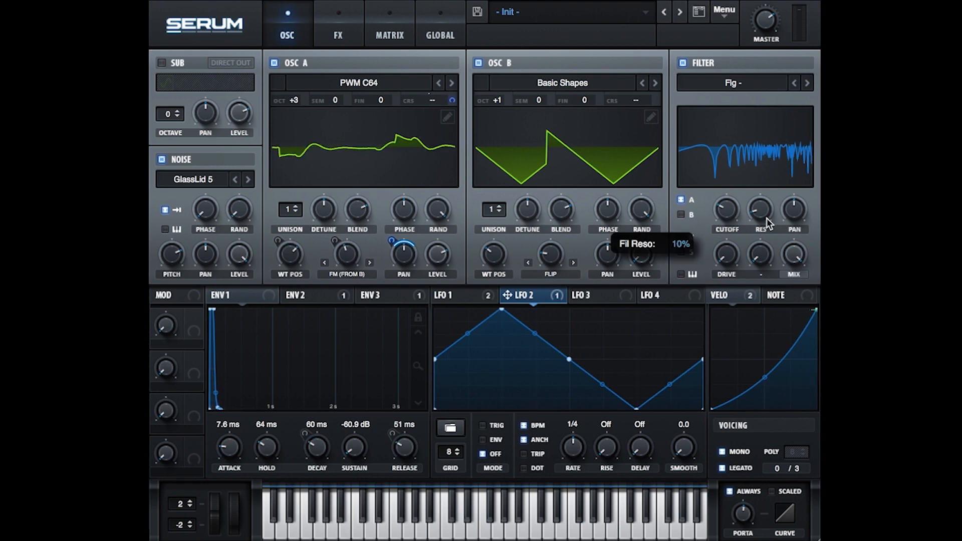
{"action": "left_click_drag", "start_coordinate": [768, 222], "coordinate": [764, 173]}
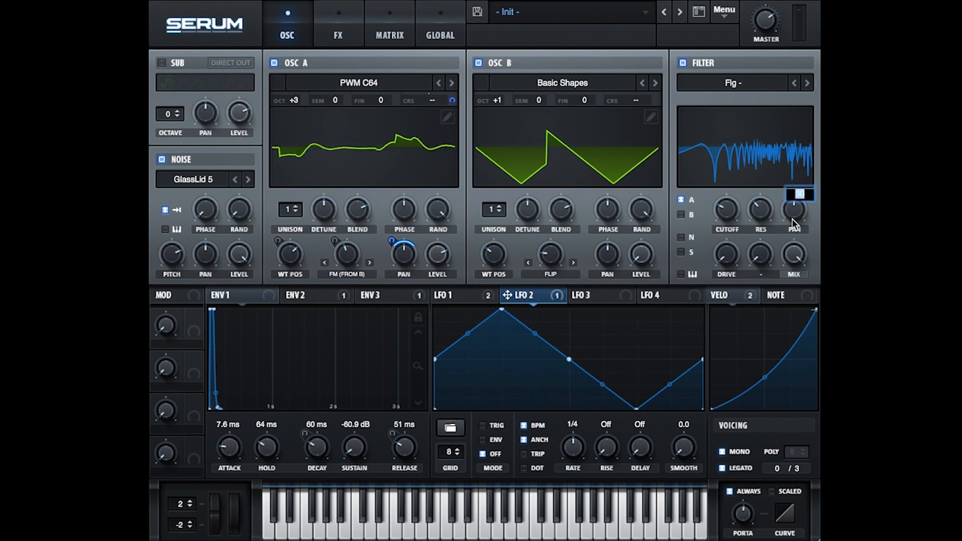
- Pan the filter slightly toward the left channel
{"action": "left_click_drag", "start_coordinate": [792, 219], "coordinate": [792, 229]}
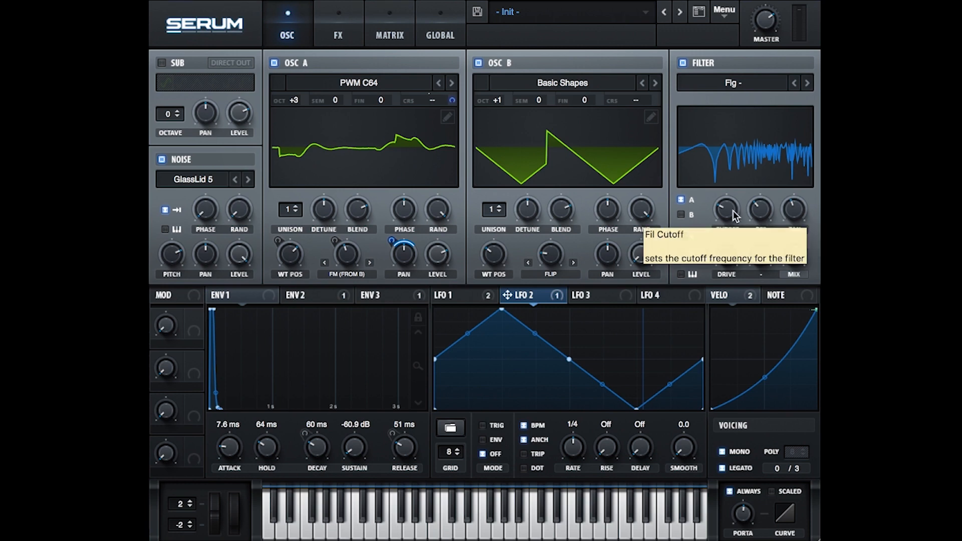
{"action": "left_click_drag", "start_coordinate": [784, 207], "coordinate": [786, 202]}
{"action": "double_click", "coordinate": [790, 211]}
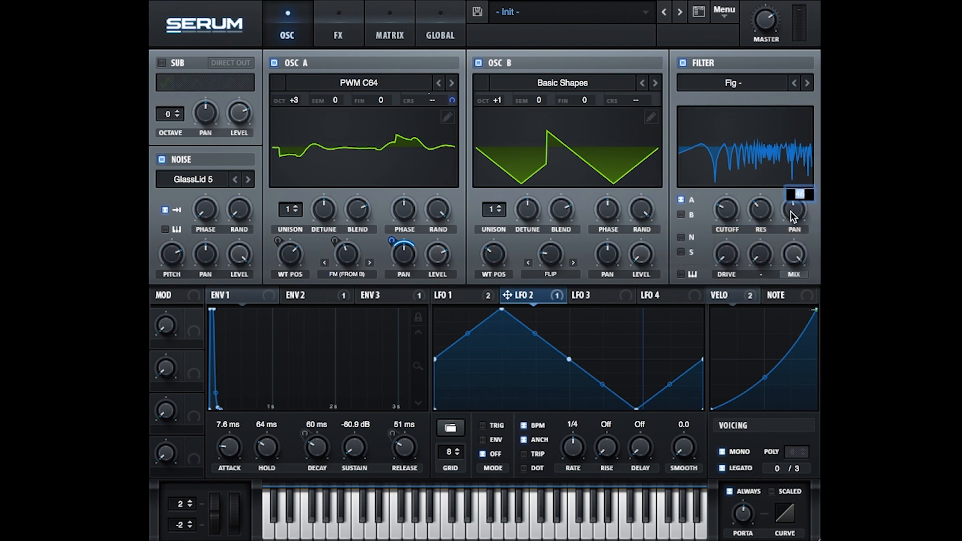
{"action": "type", "text": "50"}
{"action": "key", "text": "Return"}
{"action": "double_click", "coordinate": [787, 214]}
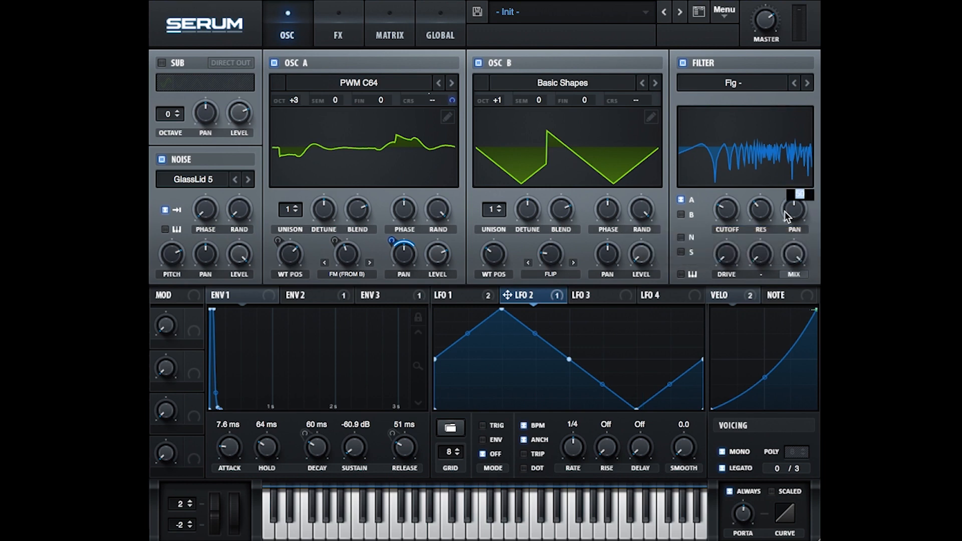
{"action": "key", "text": "Return"}
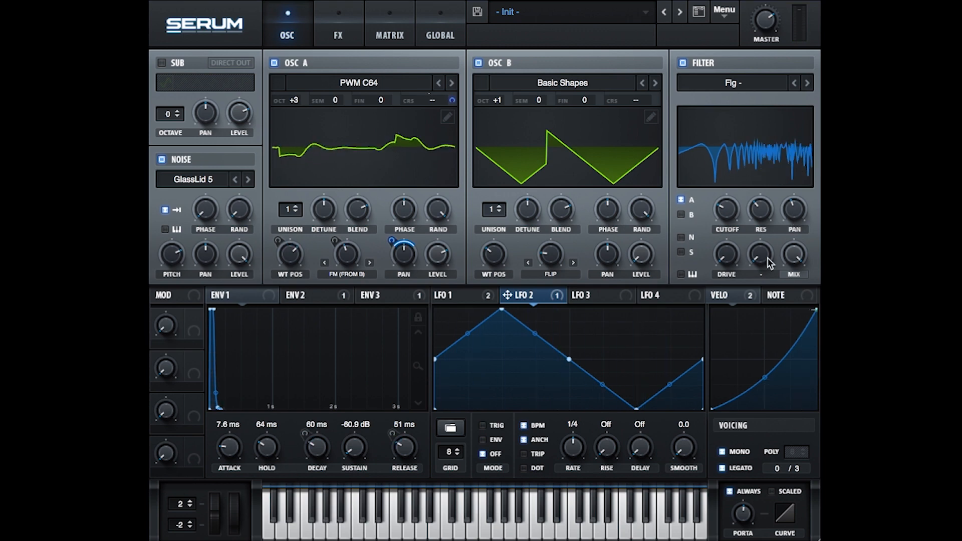
- Raise the filter's drive, then reduce its mix and cutoff slightly
{"action": "left_click_drag", "start_coordinate": [728, 255], "coordinate": [727, 235]}
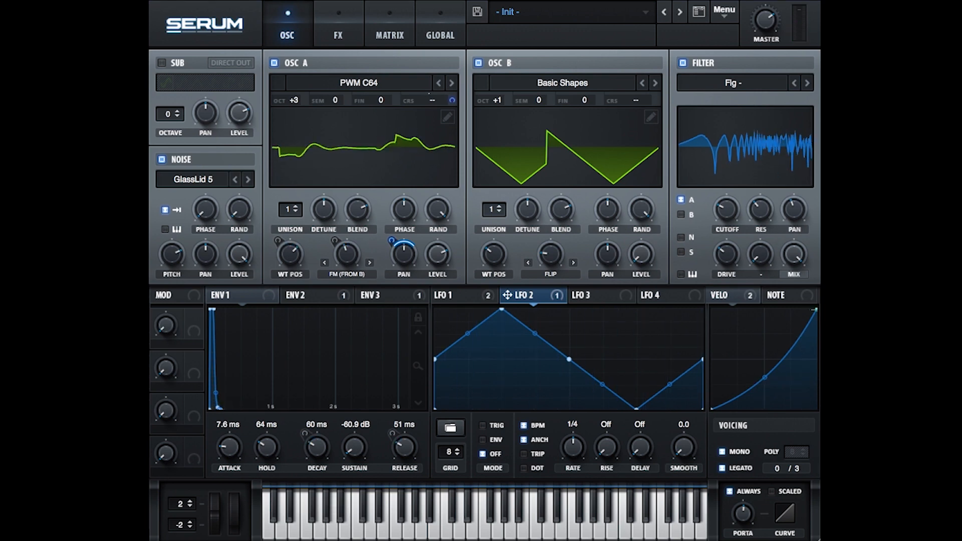
{"action": "mouse_move", "coordinate": [790, 246]}
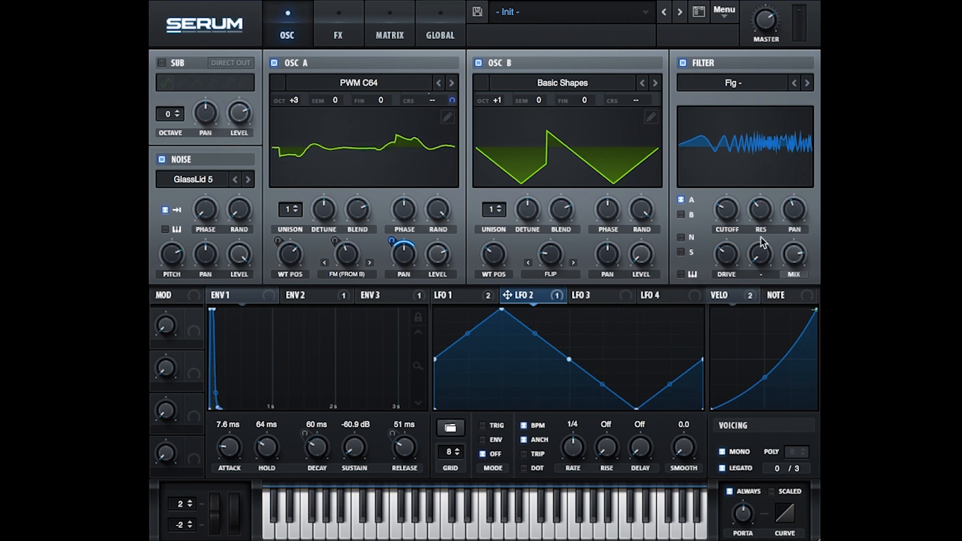
{"action": "mouse_move", "coordinate": [725, 216]}
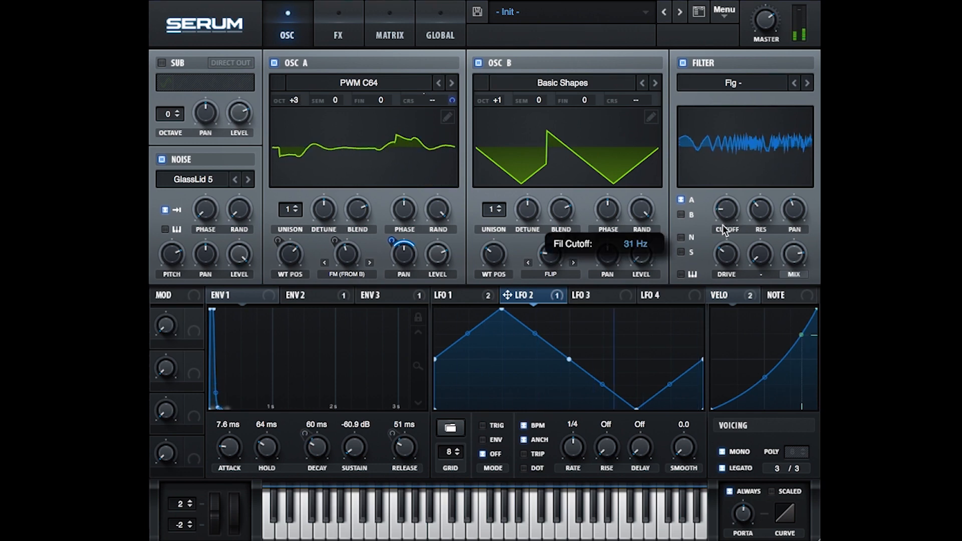
{"action": "mouse_move", "coordinate": [726, 210]}
{"action": "left_mouse_down"}
{"action": "mouse_move", "coordinate": [725, 162]}
{"action": "mouse_move", "coordinate": [715, 213]}
{"action": "left_mouse_up"}
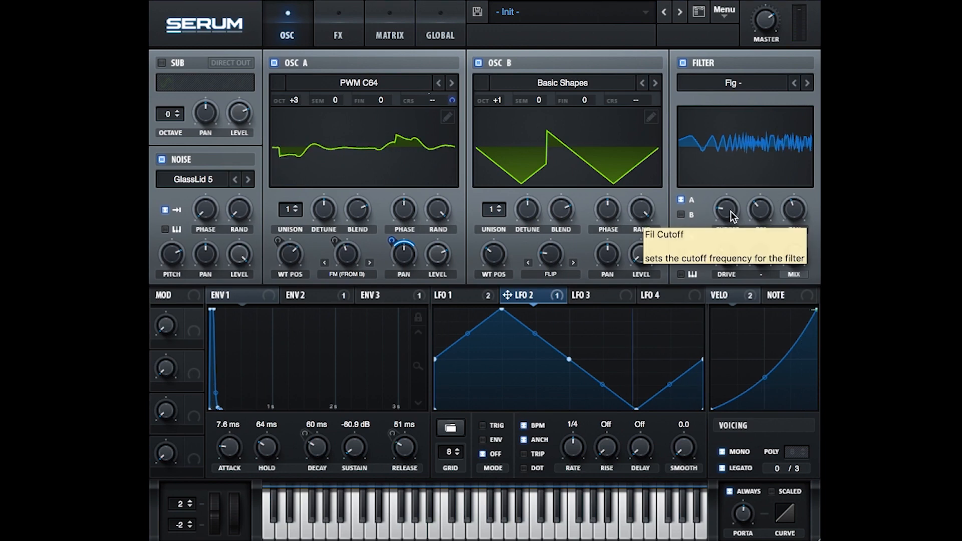
- Enable the Hyper/Dimension effect with a lower Hyper rate, higher Hyper detune and mix, smaller Dimension size and higher Dimension mix
{"action": "left_click", "coordinate": [346, 25]}
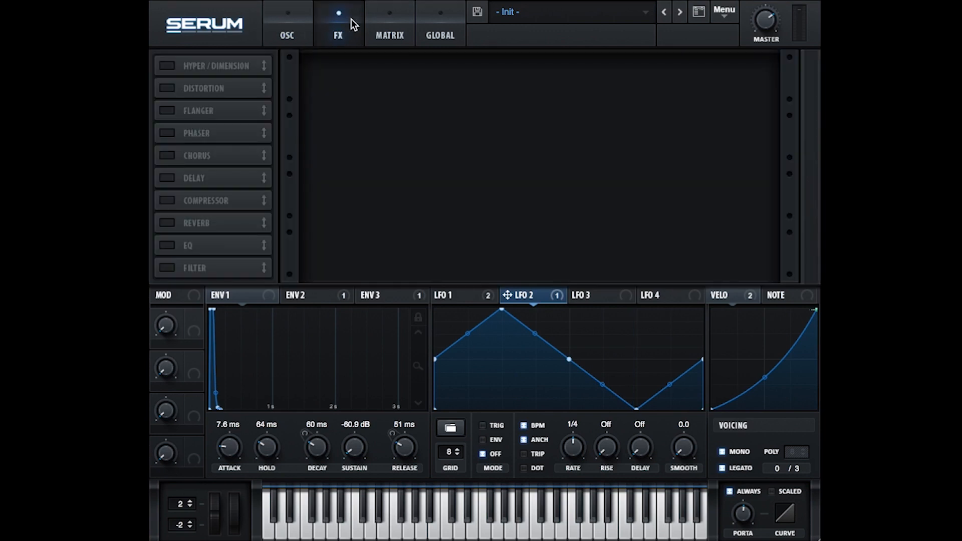
{"action": "left_click", "coordinate": [173, 65]}
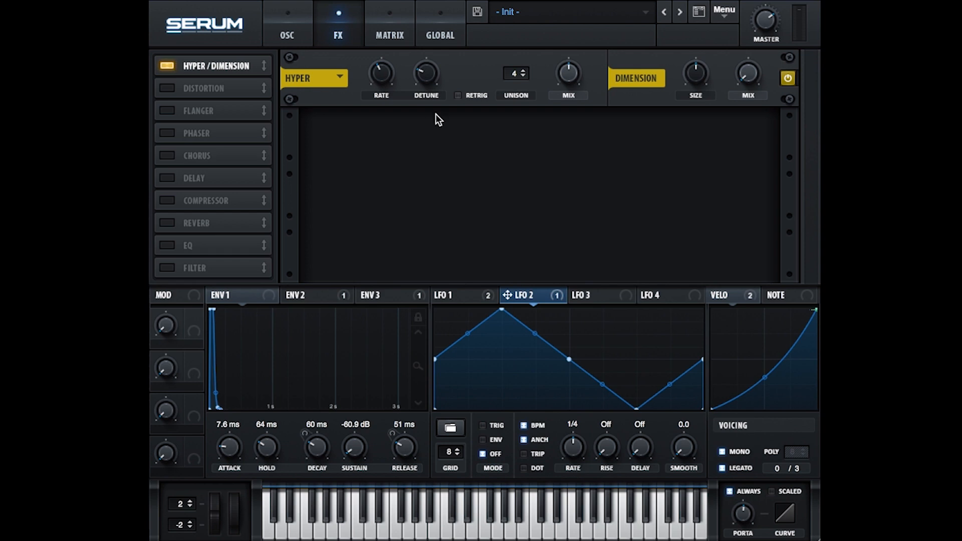
{"action": "left_click_drag", "start_coordinate": [380, 74], "coordinate": [368, 108]}
{"action": "left_click_drag", "start_coordinate": [414, 77], "coordinate": [417, 10]}
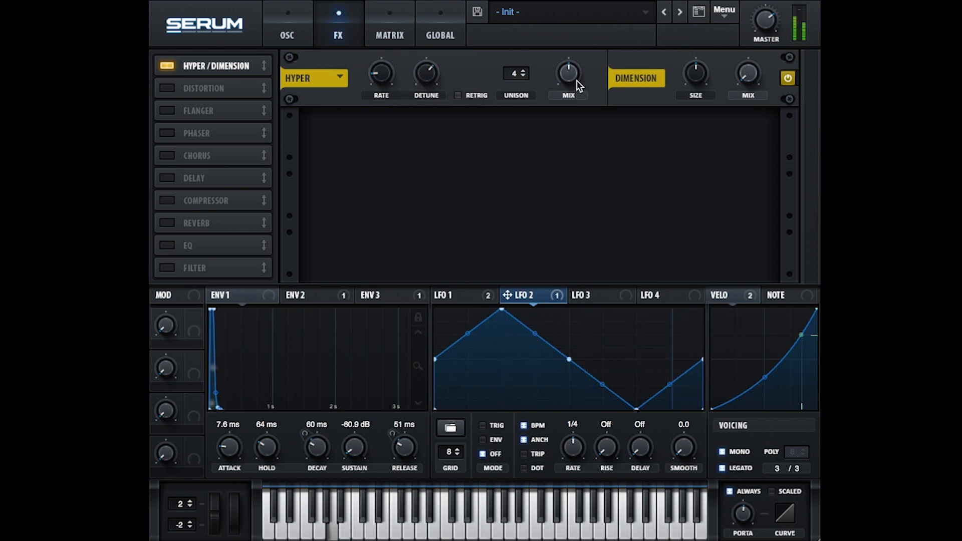
{"action": "left_click_drag", "start_coordinate": [569, 79], "coordinate": [573, 48]}
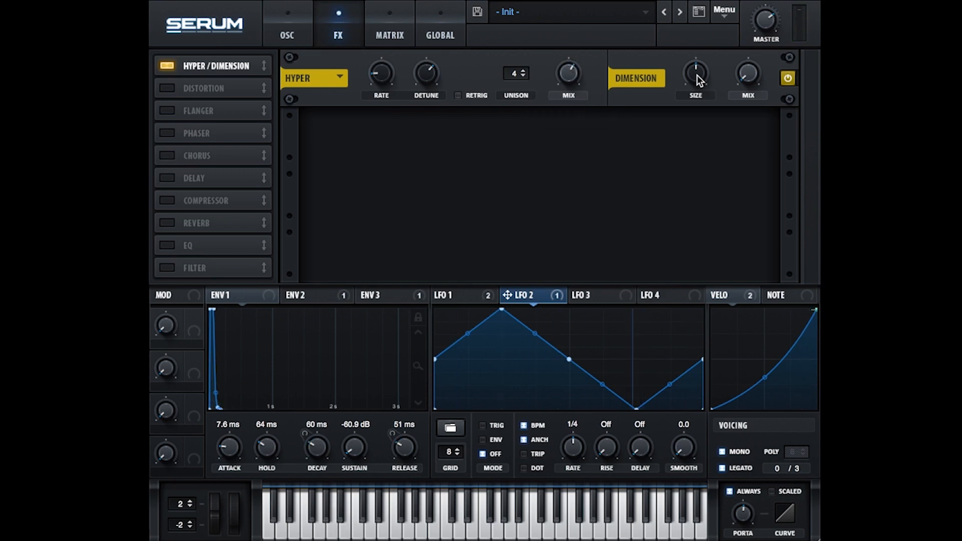
{"action": "left_click_drag", "start_coordinate": [697, 75], "coordinate": [678, 129]}
{"action": "left_click_drag", "start_coordinate": [768, 52], "coordinate": [760, 20]}
- Enable Diode 2 distortion with a post high-pass filter, and lower the filter's Q to 1.2
{"action": "left_click", "coordinate": [168, 88]}
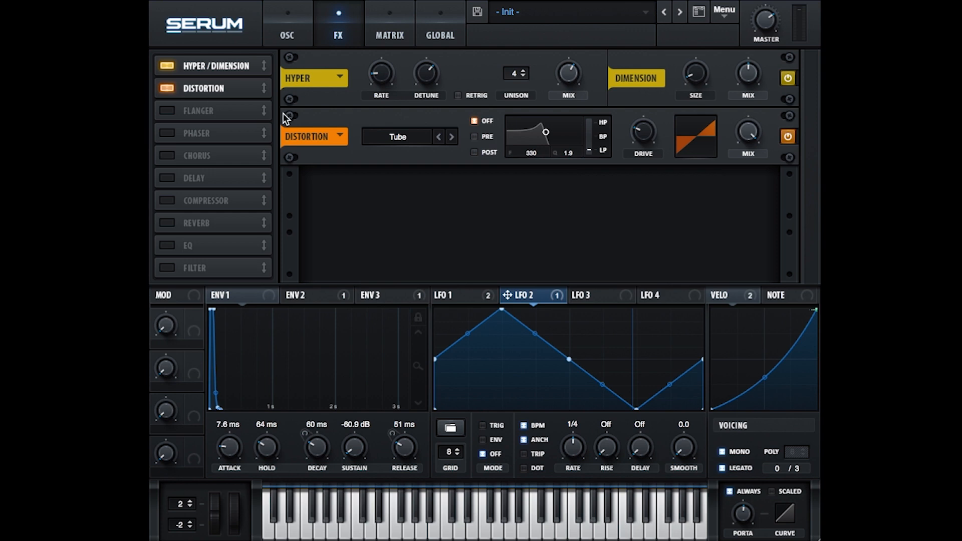
{"action": "left_click", "coordinate": [422, 140]}
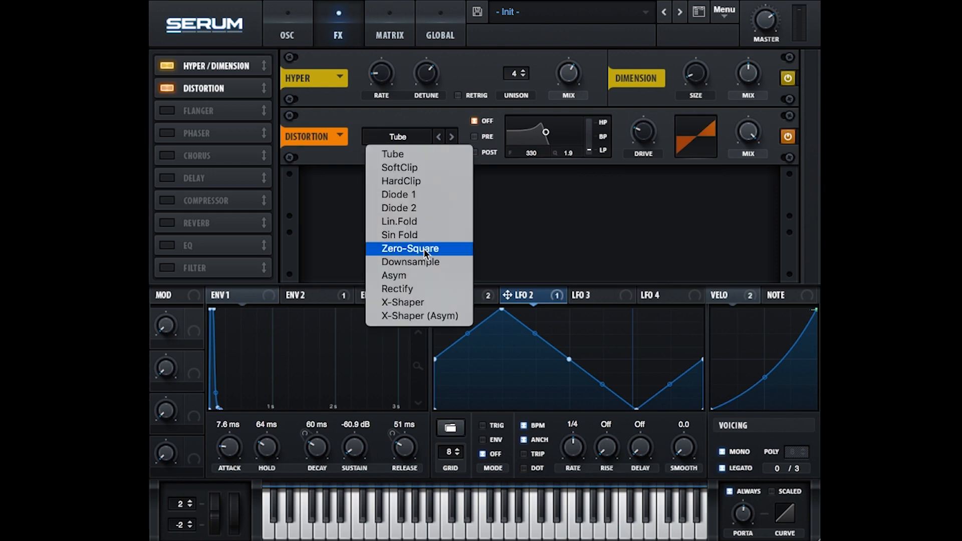
{"action": "left_click", "coordinate": [434, 209]}
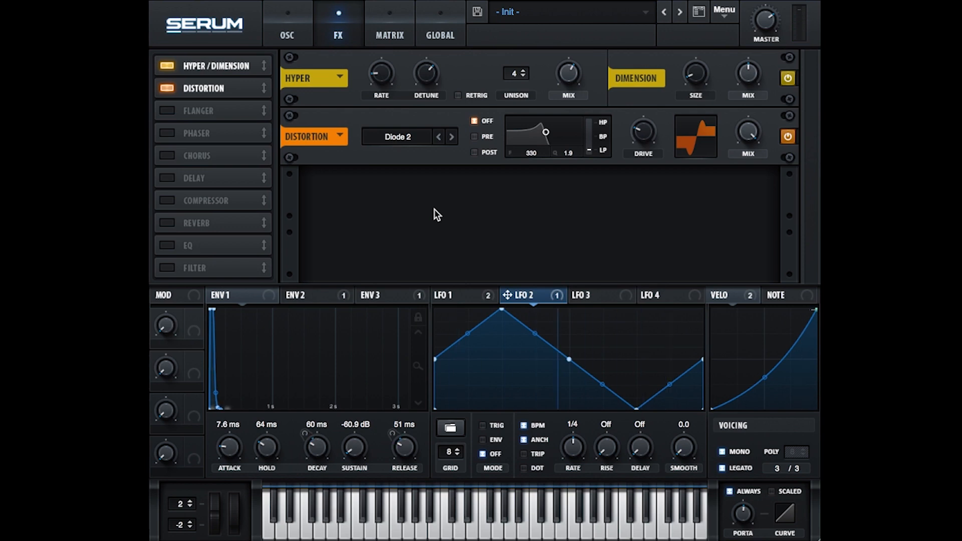
{"action": "left_click", "coordinate": [475, 152]}
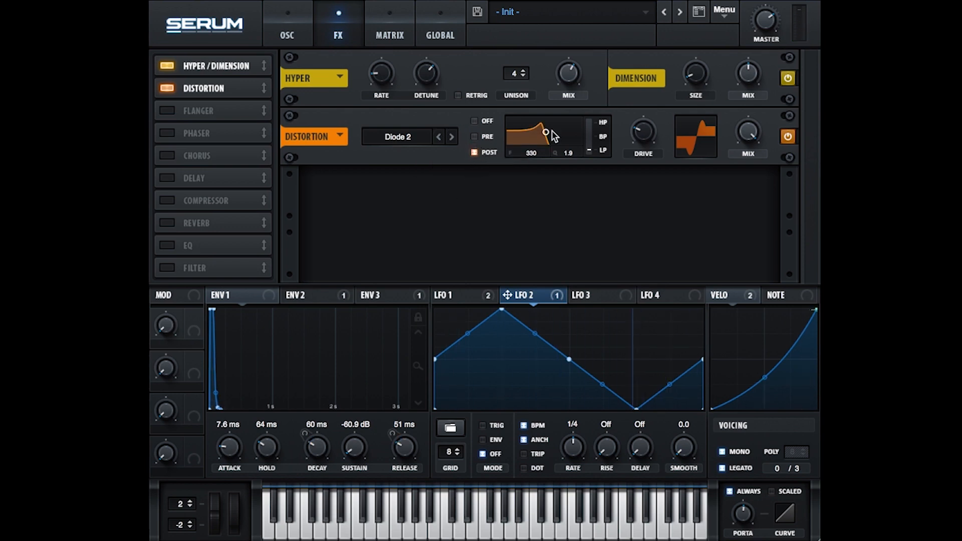
{"action": "left_click_drag", "start_coordinate": [586, 147], "coordinate": [588, 122]}
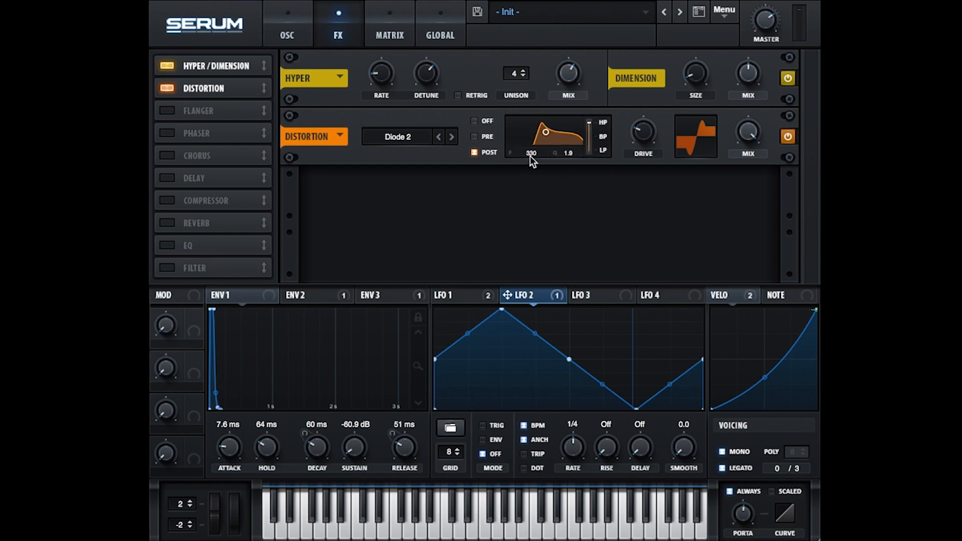
{"action": "left_click_drag", "start_coordinate": [564, 165], "coordinate": [561, 171]}
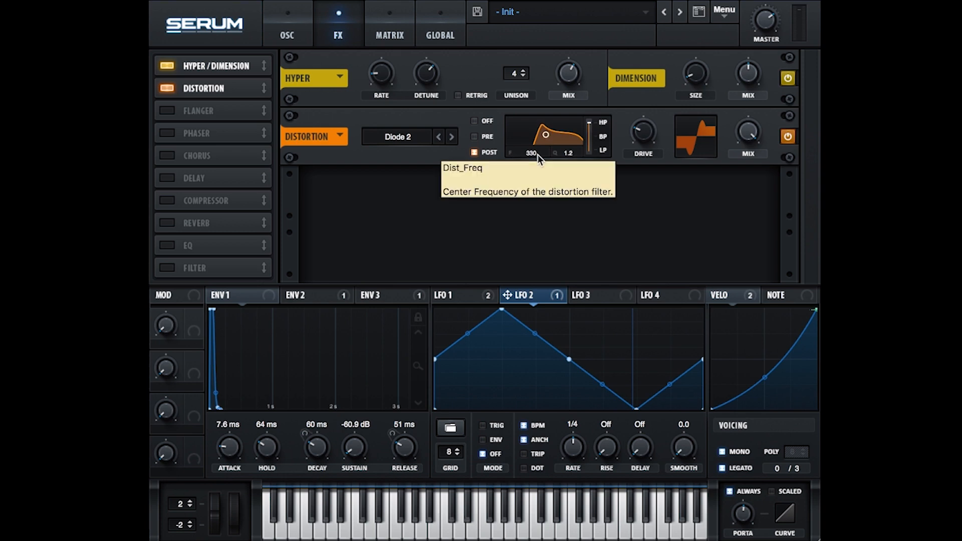
- Raise the distortion's drive to about halfway and lower its mix
{"action": "left_click_drag", "start_coordinate": [646, 127], "coordinate": [650, 94]}
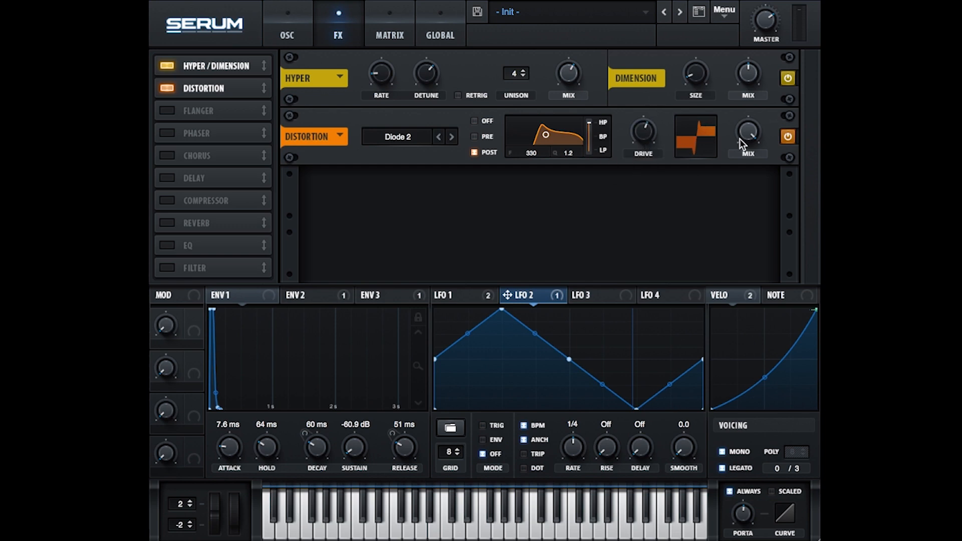
{"action": "left_click_drag", "start_coordinate": [739, 140], "coordinate": [713, 219]}
{"action": "mouse_move", "coordinate": [753, 137]}
{"action": "left_mouse_down"}
{"action": "mouse_move", "coordinate": [752, 155]}
{"action": "mouse_move", "coordinate": [750, 133]}
{"action": "left_mouse_up"}
{"action": "left_click_drag", "start_coordinate": [639, 130], "coordinate": [638, 138]}
- Enable the Delay directly after Distortion in the effects chain with its BPM sync turned off
{"action": "left_click", "coordinate": [167, 178]}
{"action": "left_click_drag", "start_coordinate": [204, 173], "coordinate": [209, 103]}
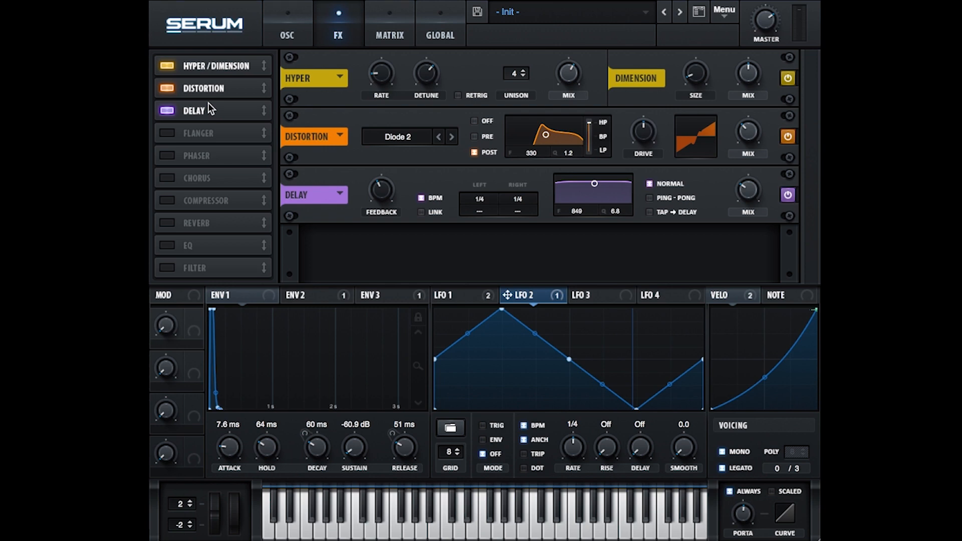
{"action": "left_click", "coordinate": [419, 200]}
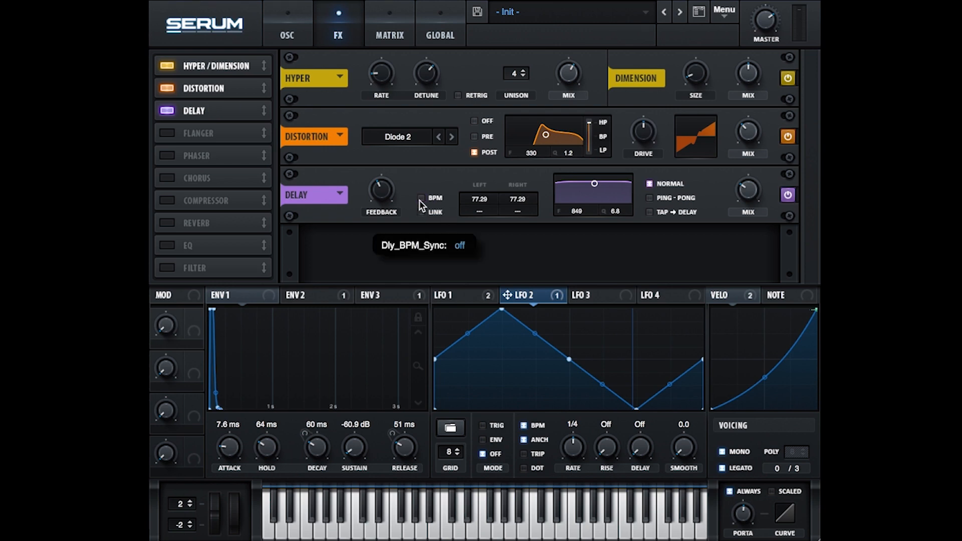
- Set the delay times to 11.14 ms for the left channel and 13 ms for the right channel
{"action": "double_click", "coordinate": [484, 206]}
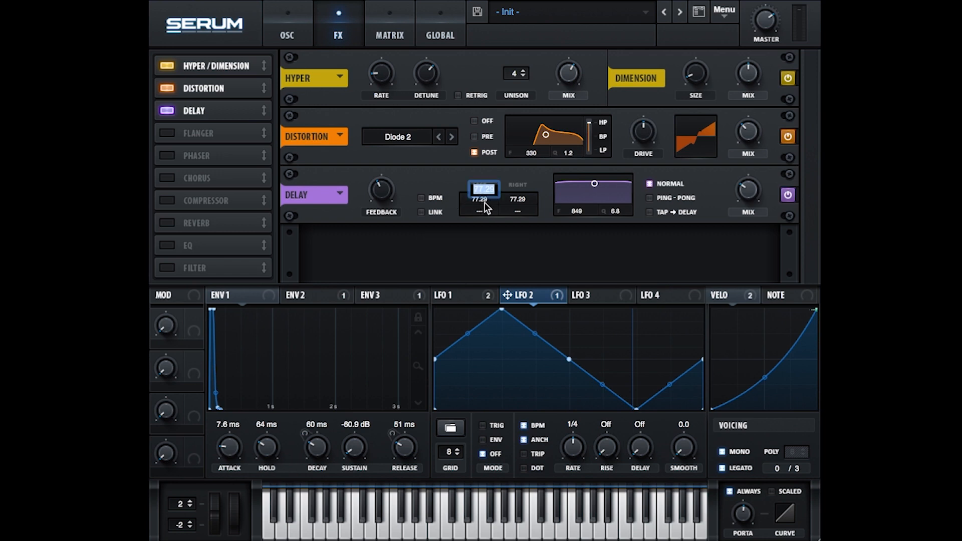
{"action": "type", "text": "11.14"}
{"action": "key", "text": "Return"}
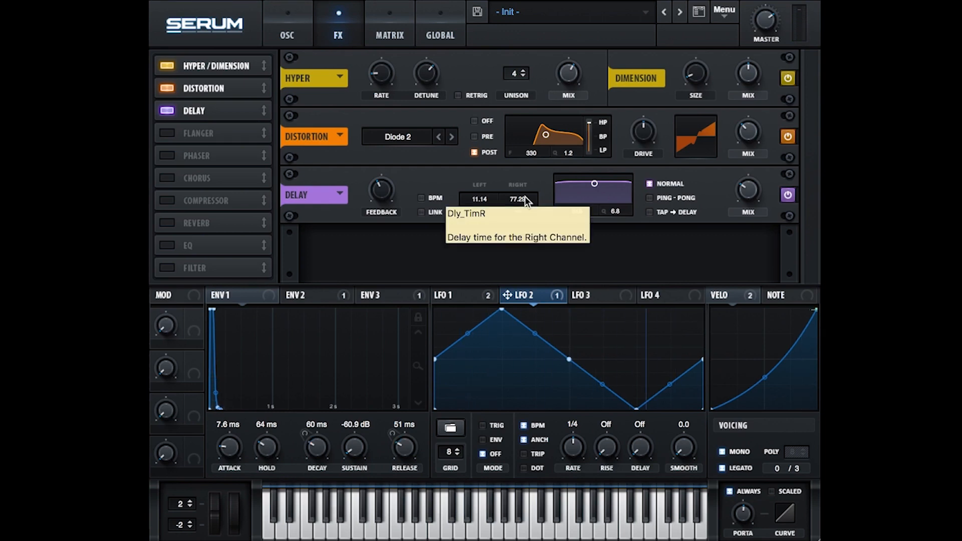
{"action": "double_click", "coordinate": [525, 196]}
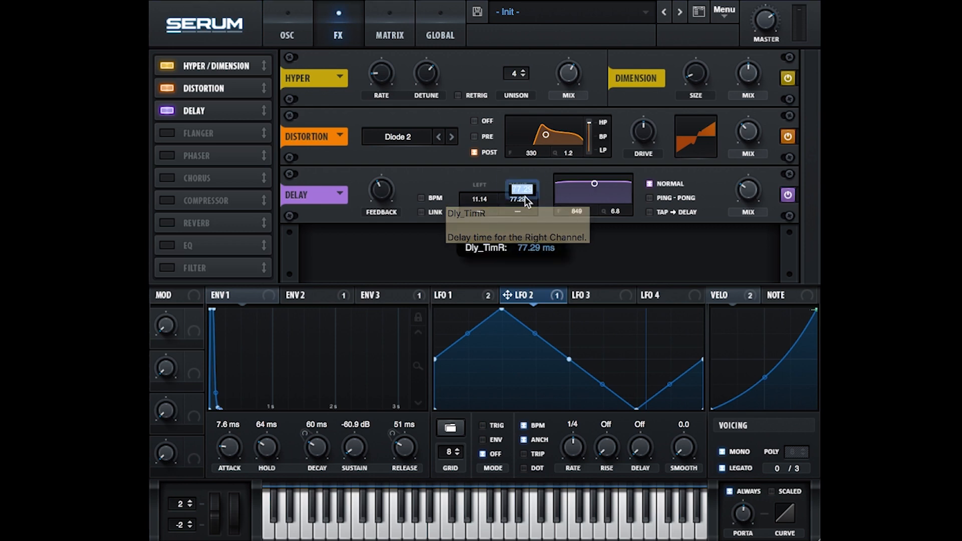
{"action": "type", "text": "13"}
{"action": "key", "text": "Return"}
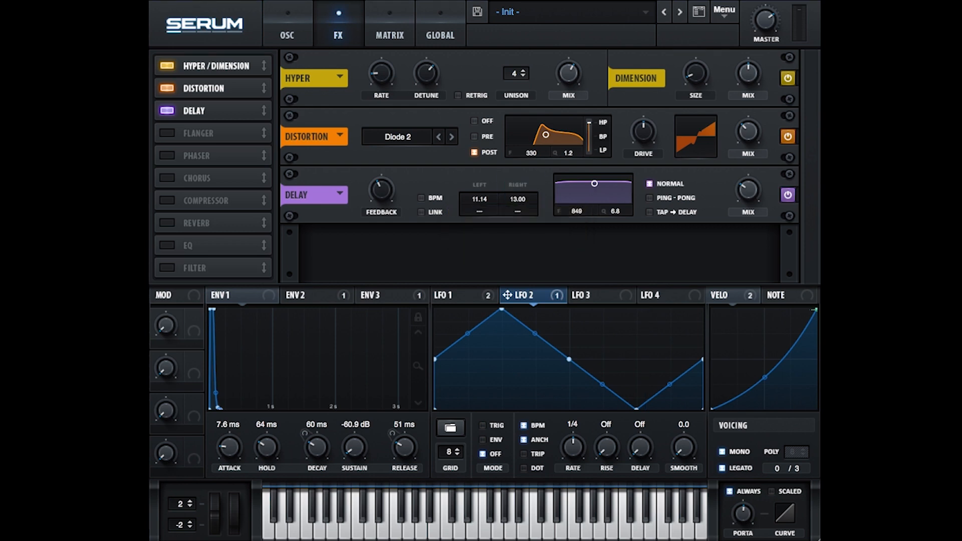
- Set the delay offsets to 0.994 left and 0.948 right, raise the feedback, and reduce the mix to about 25%
{"action": "left_click_drag", "start_coordinate": [485, 206], "coordinate": [475, 196]}
{"action": "left_click_drag", "start_coordinate": [479, 210], "coordinate": [520, 211]}
{"action": "left_click_drag", "start_coordinate": [383, 184], "coordinate": [394, 146]}
{"action": "mouse_move", "coordinate": [750, 203]}
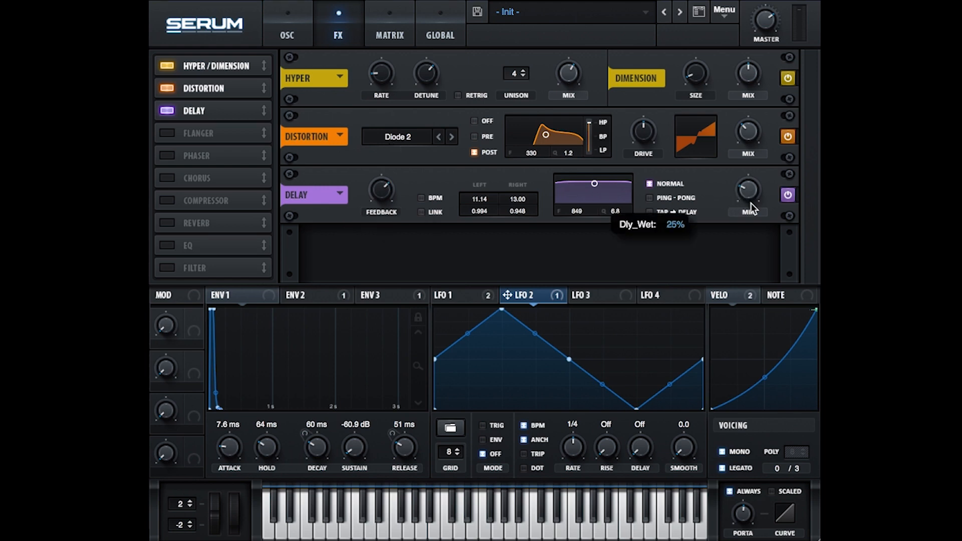
{"action": "left_click_drag", "start_coordinate": [749, 211], "coordinate": [749, 200]}
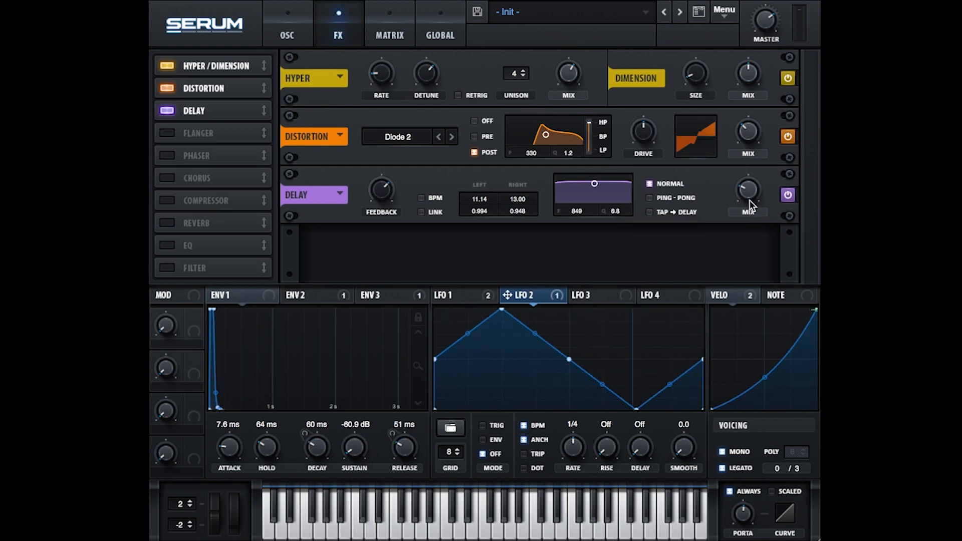
- Enable the Compressor in multiband mode with a lower threshold and a higher ratio
{"action": "left_click", "coordinate": [167, 200]}
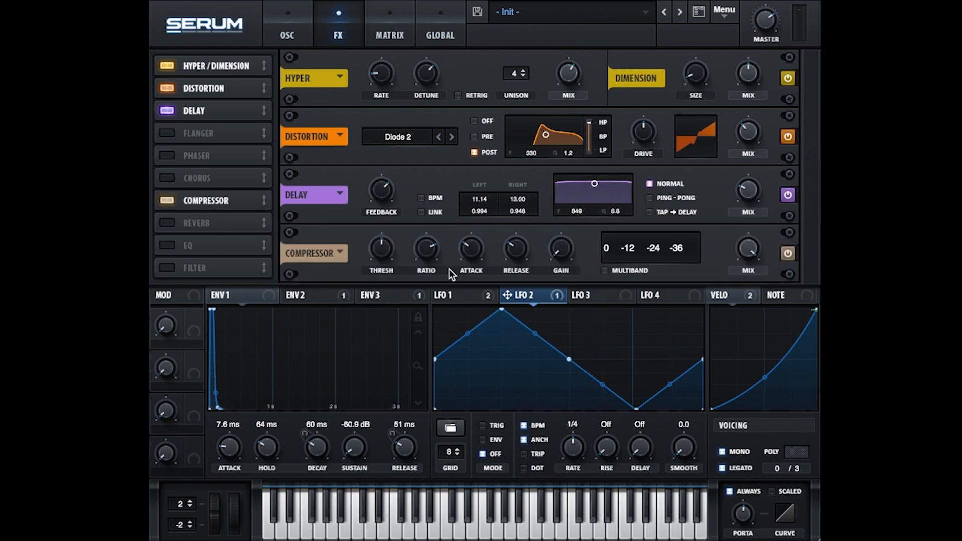
{"action": "left_click", "coordinate": [617, 275]}
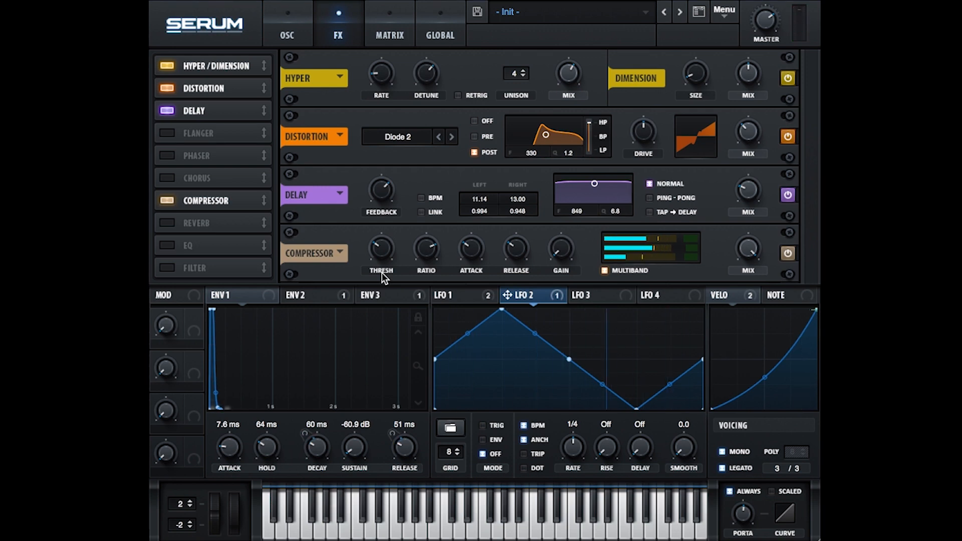
{"action": "left_click_drag", "start_coordinate": [440, 251], "coordinate": [435, 228]}
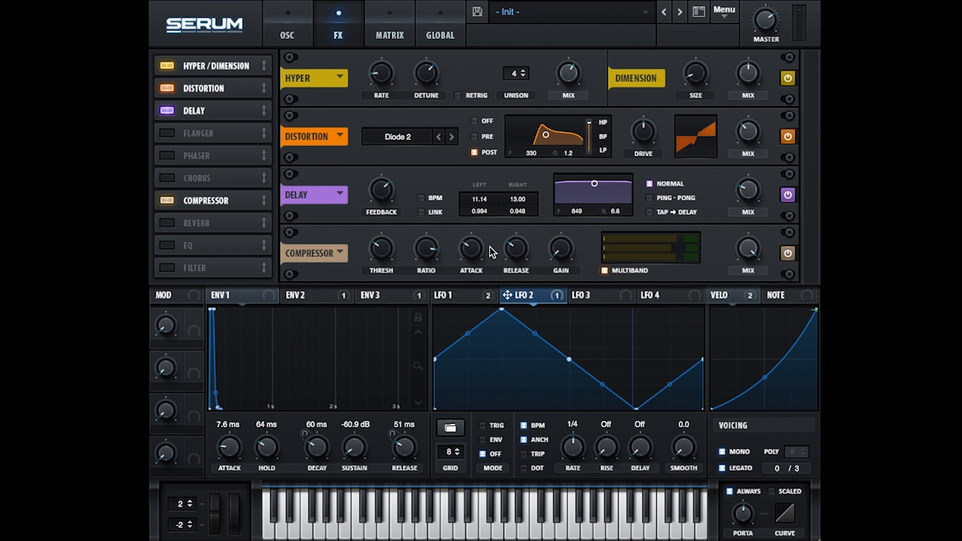
- Shorten the compressor's attack, set its gain to 6.0 dB, and reduce its mix to about half
{"action": "left_click_drag", "start_coordinate": [468, 255], "coordinate": [463, 271]}
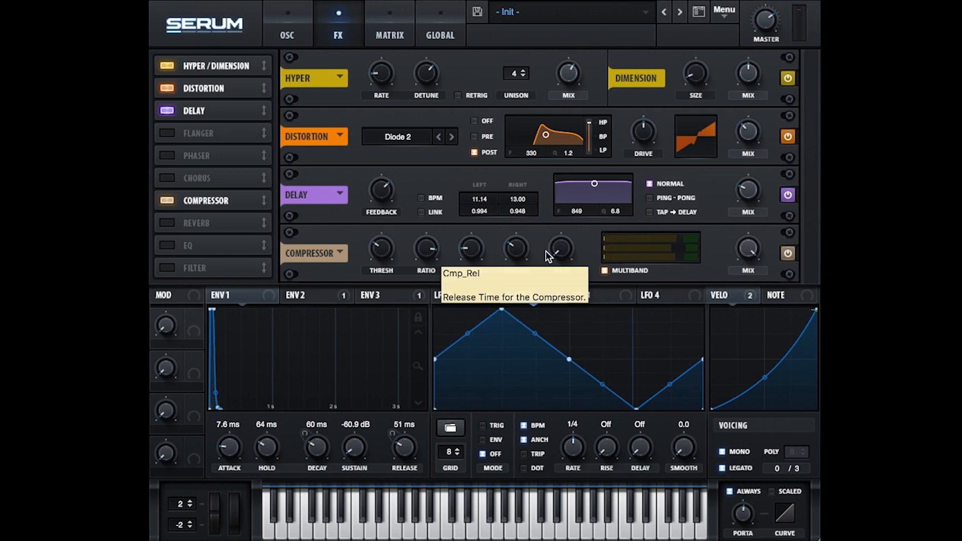
{"action": "left_click_drag", "start_coordinate": [560, 249], "coordinate": [551, 224]}
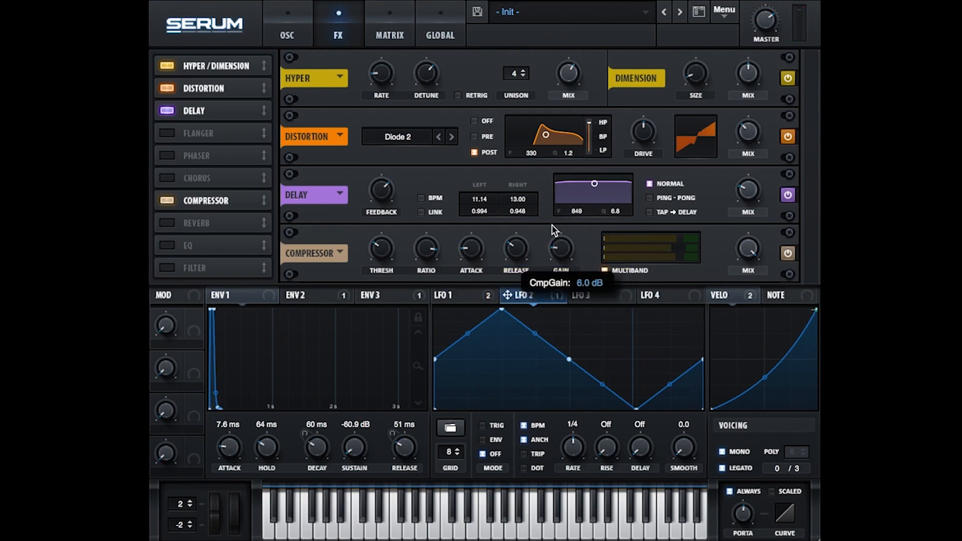
{"action": "left_click_drag", "start_coordinate": [748, 247], "coordinate": [736, 312]}
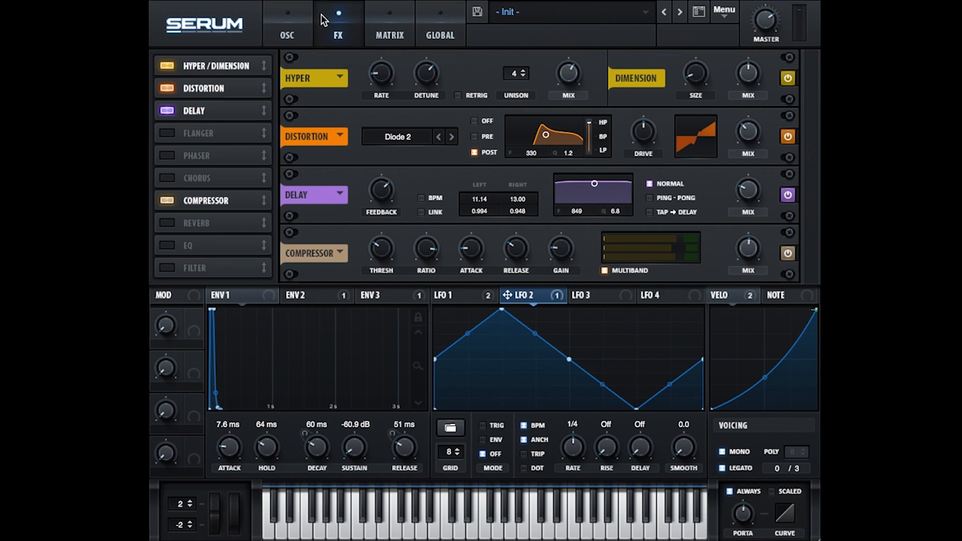
- Set oscillator A's octave to +2
{"action": "left_click", "coordinate": [308, 30]}
{"action": "mouse_move", "coordinate": [295, 98]}
{"action": "left_mouse_down"}
{"action": "mouse_move", "coordinate": [294, 115]}
{"action": "mouse_move", "coordinate": [298, 94]}
{"action": "left_mouse_up"}
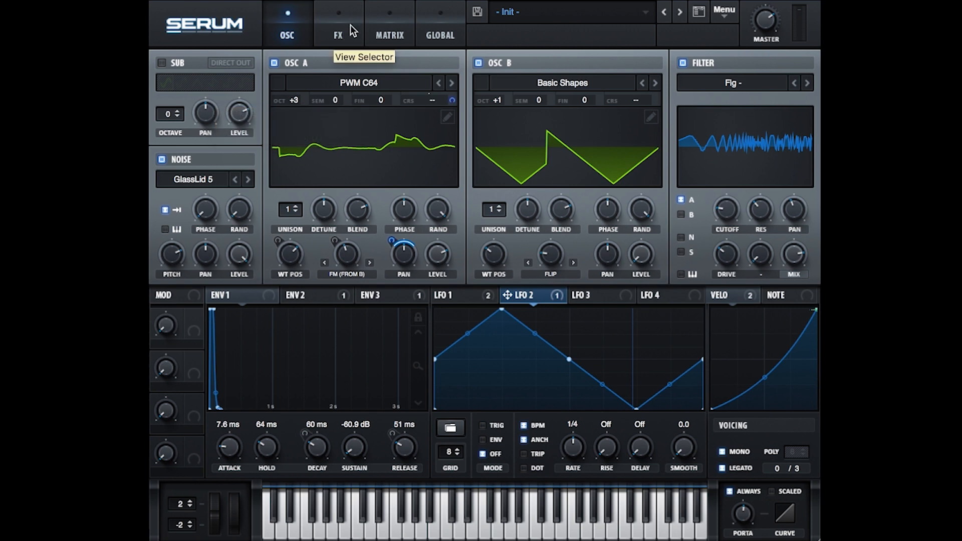
{"action": "left_click_drag", "start_coordinate": [299, 98], "coordinate": [291, 117]}
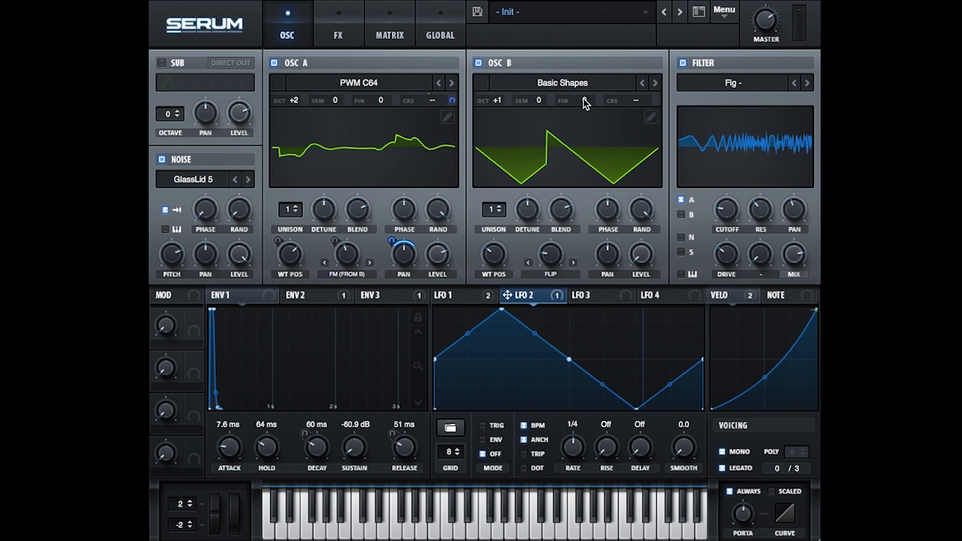
- Check oscillator A's FM amount along with the LFO 1 and envelope 3 modulation settings
{"action": "mouse_move", "coordinate": [349, 254]}
{"action": "left_mouse_down"}
{"action": "mouse_move", "coordinate": [348, 239]}
{"action": "mouse_move", "coordinate": [341, 245]}
{"action": "left_mouse_up"}
{"action": "left_click", "coordinate": [466, 296]}
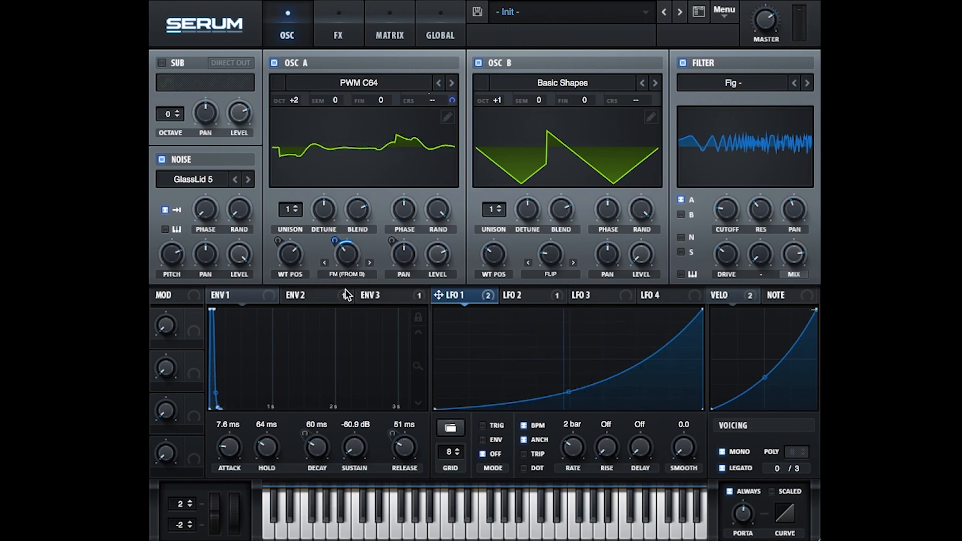
{"action": "left_click", "coordinate": [397, 296]}
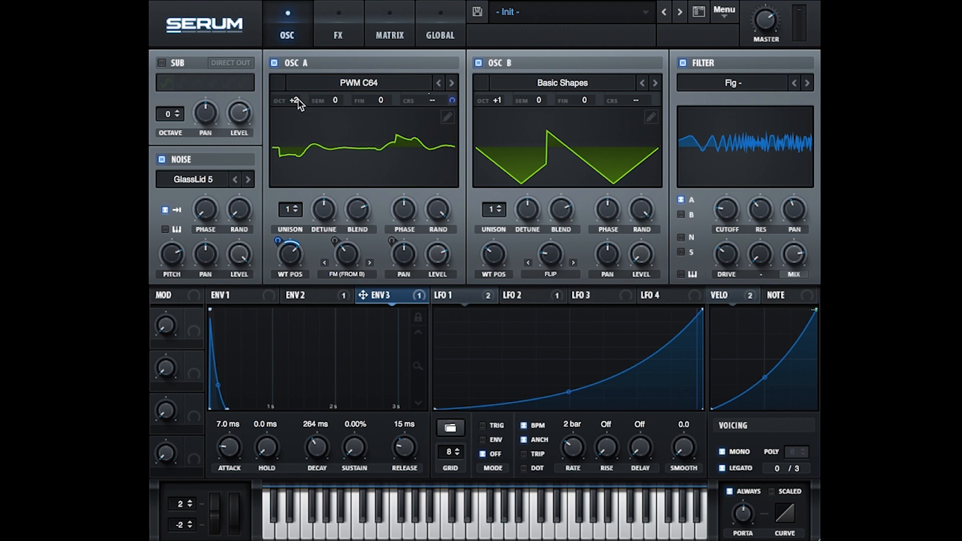
- Move the Compressor directly below the Delay in the effects chain and set the delay mix to 22%
{"action": "left_click", "coordinate": [352, 17]}
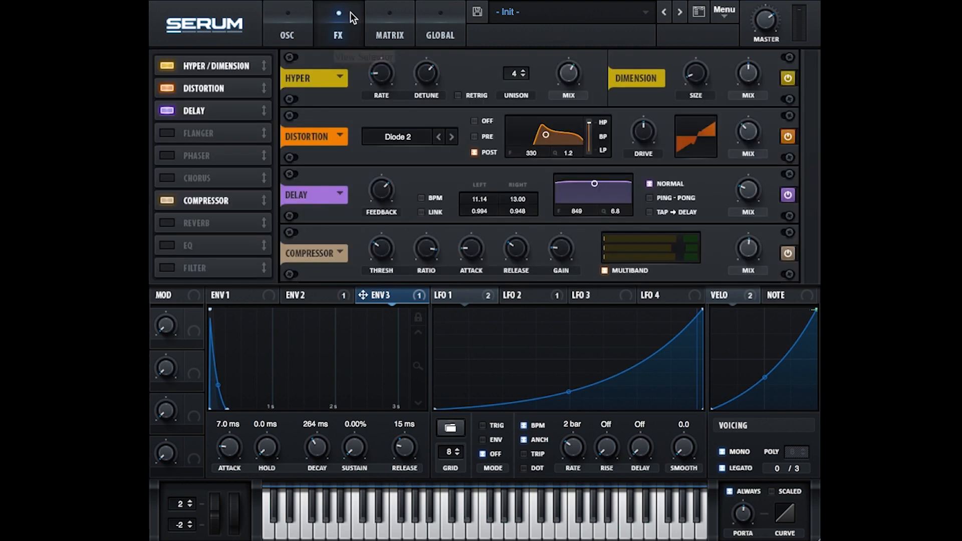
{"action": "left_click_drag", "start_coordinate": [217, 198], "coordinate": [217, 132]}
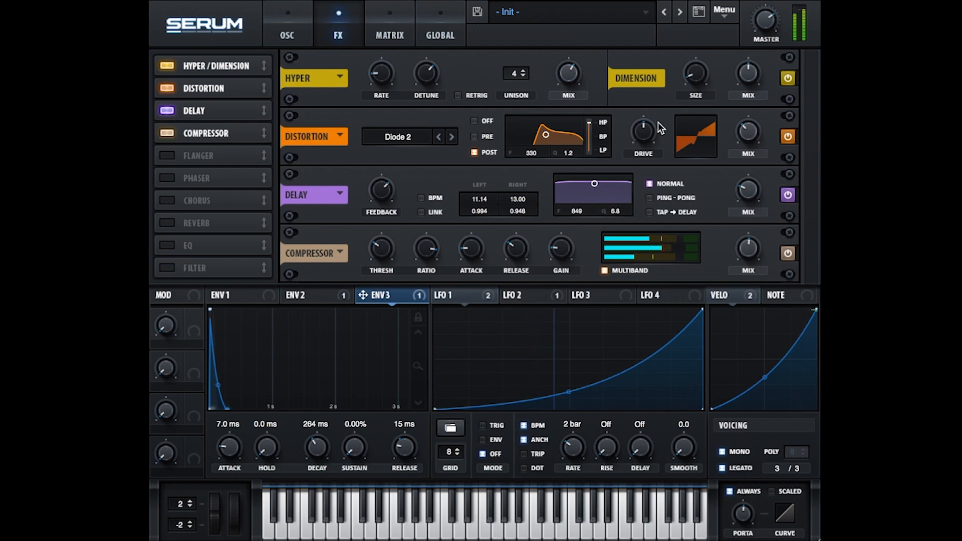
{"action": "mouse_move", "coordinate": [743, 183]}
{"action": "left_mouse_down"}
{"action": "mouse_move", "coordinate": [748, 157]}
{"action": "mouse_move", "coordinate": [738, 185]}
{"action": "left_mouse_up"}
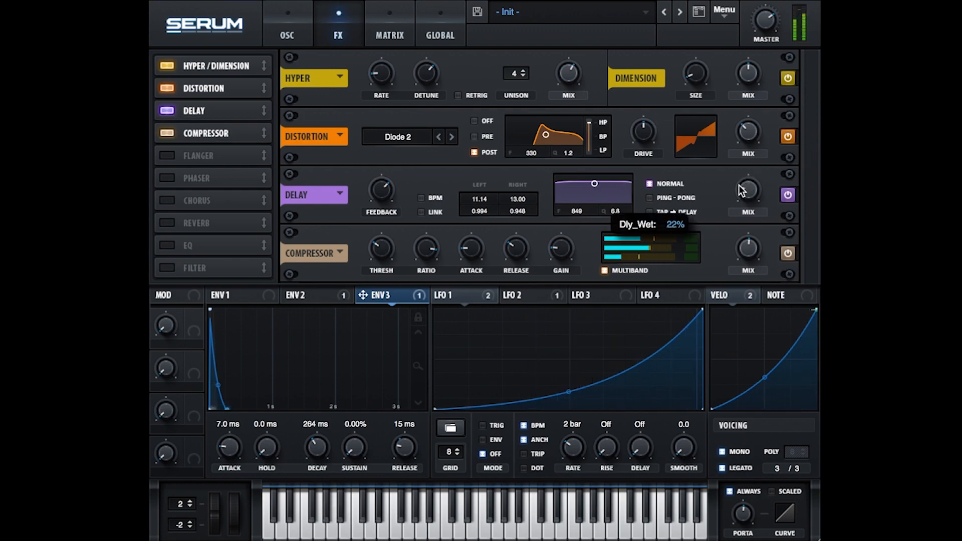
- Raise oscillator B's Flip warp amount and fine-tune the flanger filter's cutoff
{"action": "left_click", "coordinate": [305, 25]}
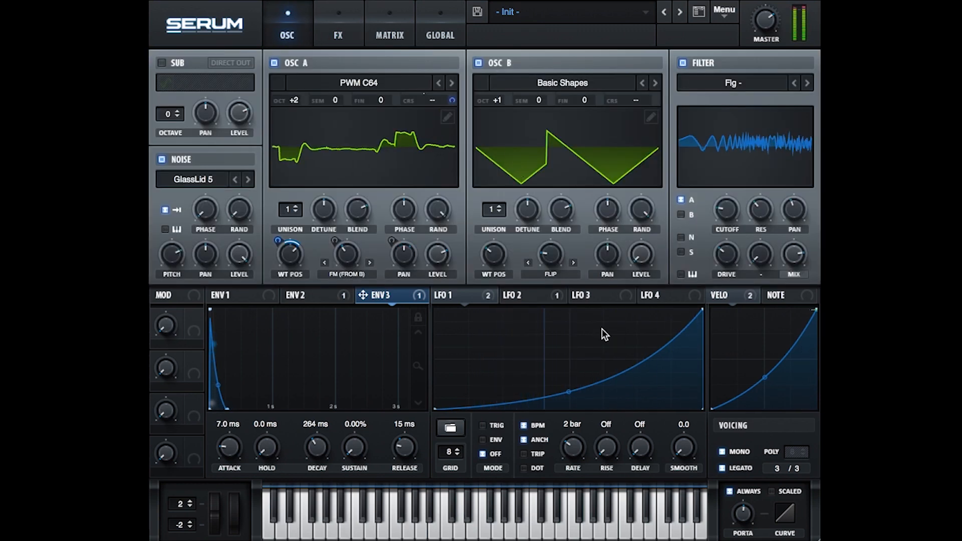
{"action": "left_click_drag", "start_coordinate": [564, 259], "coordinate": [564, 228]}
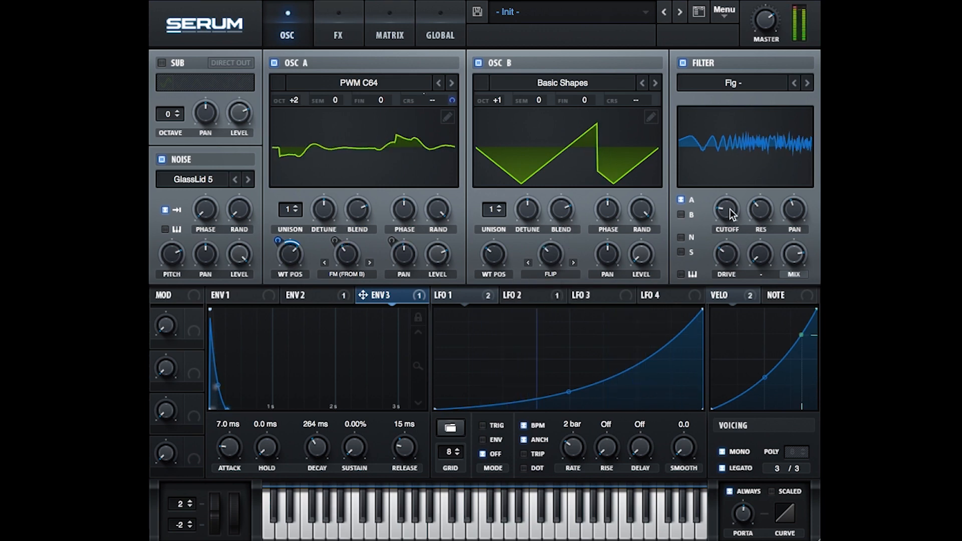
{"action": "mouse_move", "coordinate": [729, 209]}
{"action": "left_mouse_down"}
{"action": "mouse_move", "coordinate": [729, 183]}
{"action": "mouse_move", "coordinate": [734, 205]}
{"action": "left_mouse_up"}
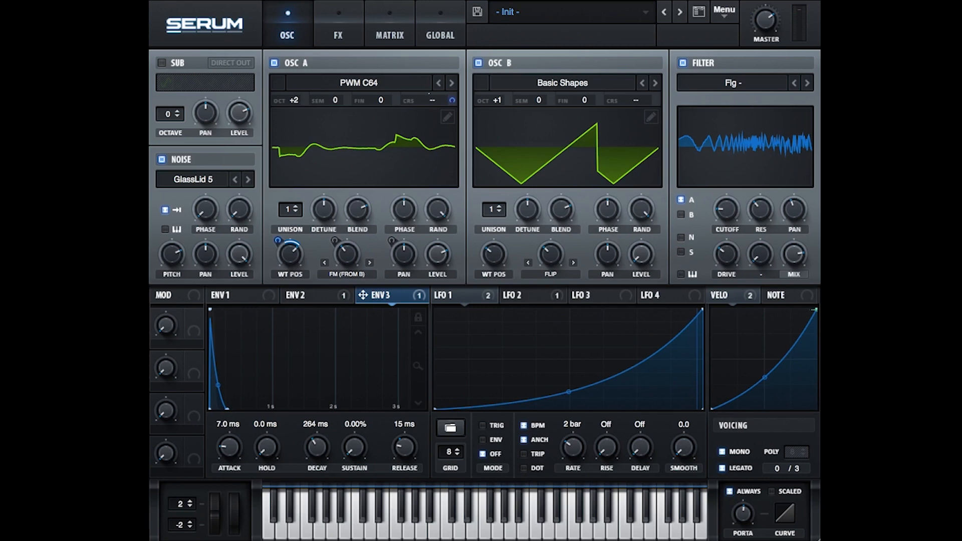
- Reduce the Hyper mix, lower the Dimension mix slightly, and readjust the delay mix
{"action": "left_click", "coordinate": [321, 40]}
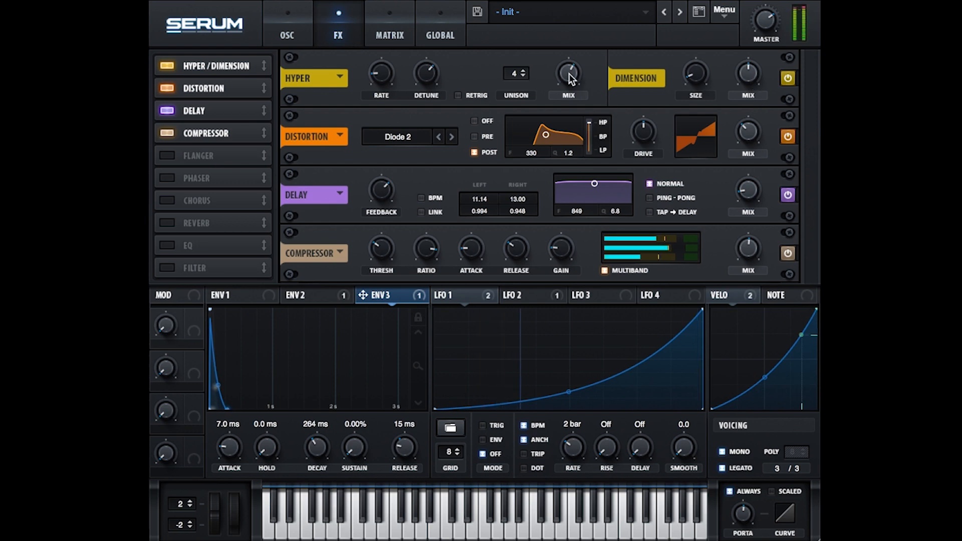
{"action": "left_click_drag", "start_coordinate": [569, 73], "coordinate": [555, 111]}
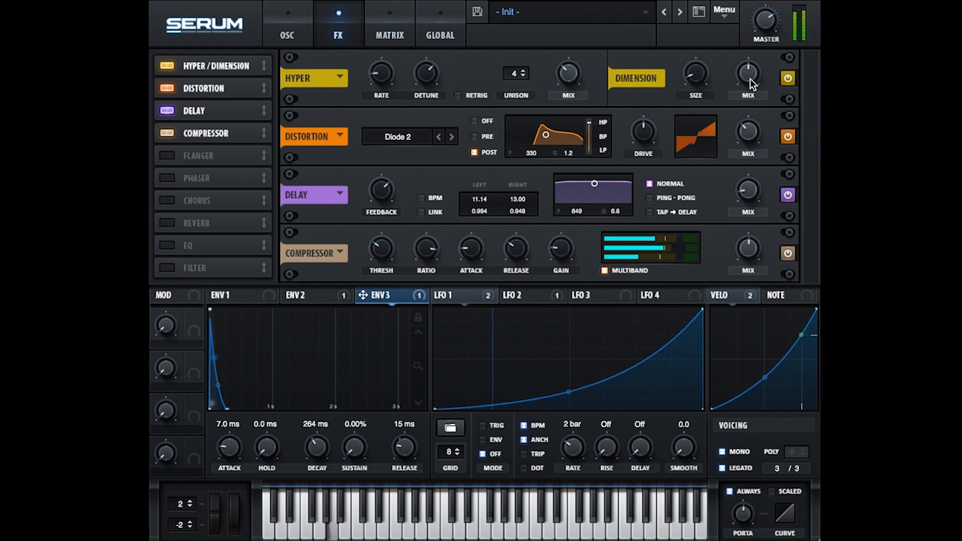
{"action": "left_click_drag", "start_coordinate": [750, 79], "coordinate": [747, 87]}
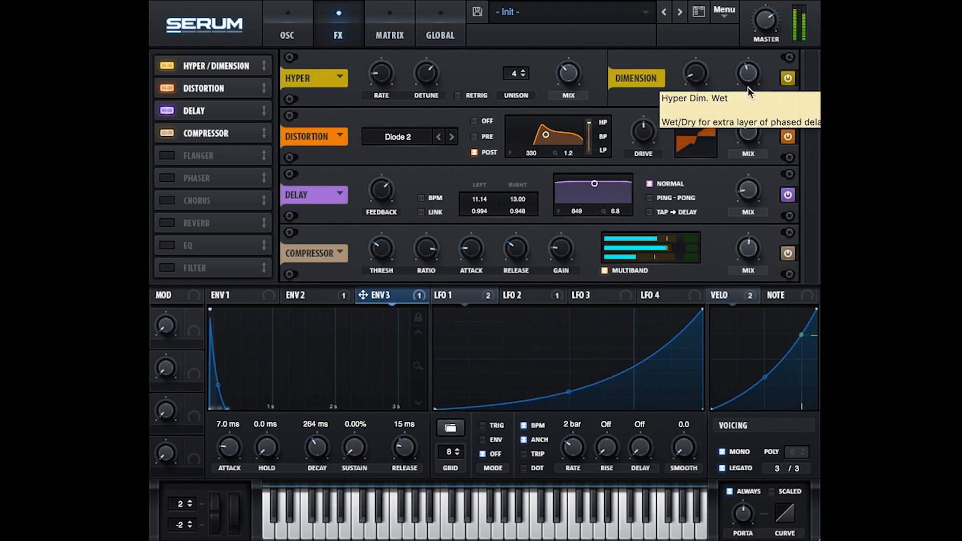
{"action": "left_click_drag", "start_coordinate": [746, 200], "coordinate": [745, 171]}
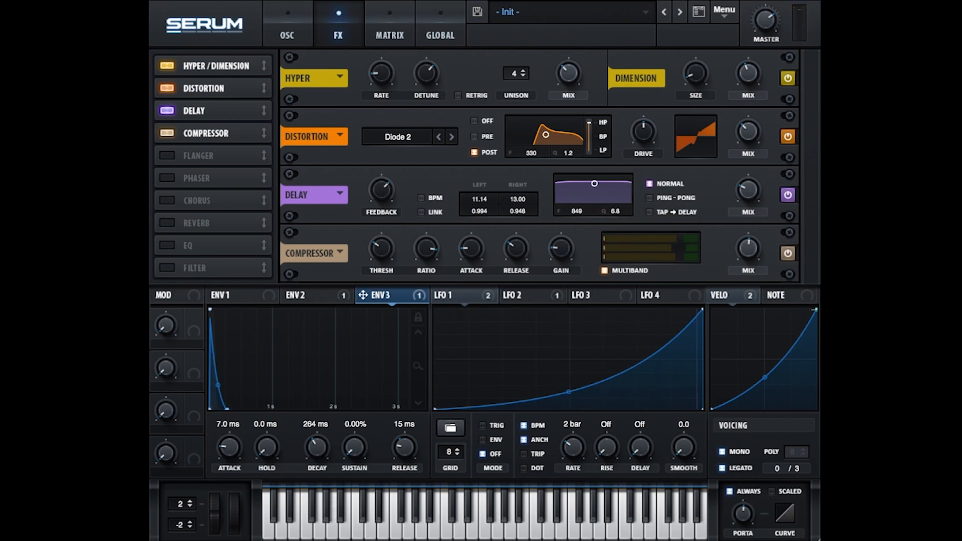
- Review the effects settings of the original LEAD - Move Mint preset for comparison
{"action": "left_click", "coordinate": [301, 27]}
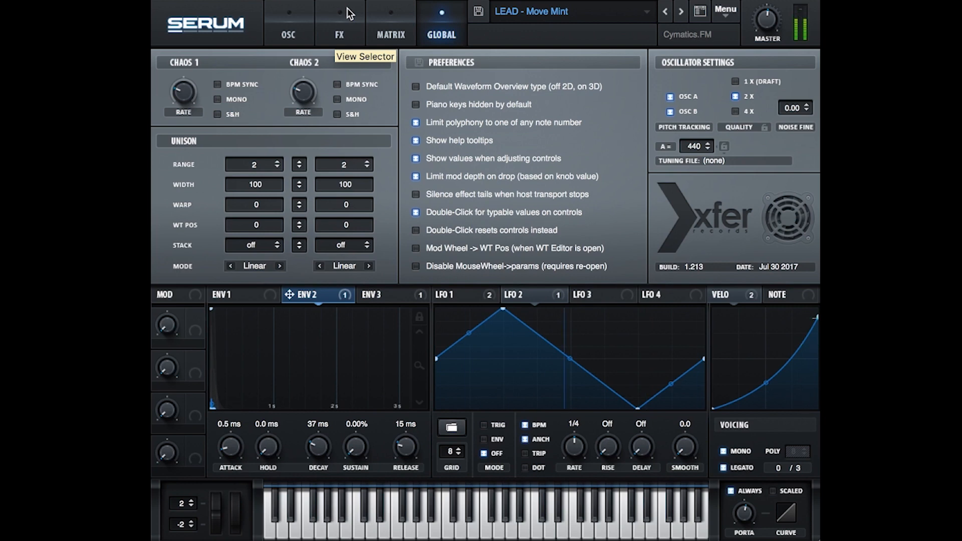
{"action": "left_click", "coordinate": [339, 16]}
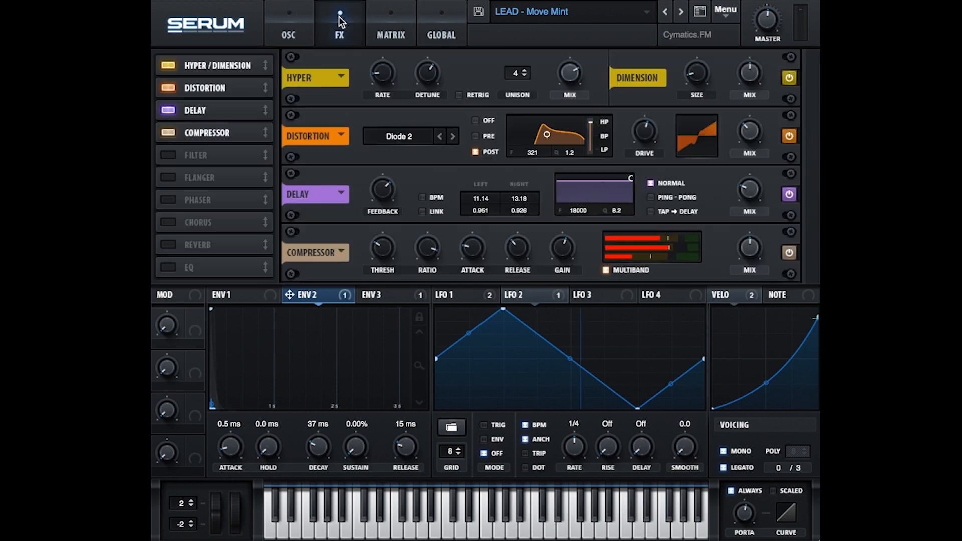
{"action": "left_click", "coordinate": [305, 28]}
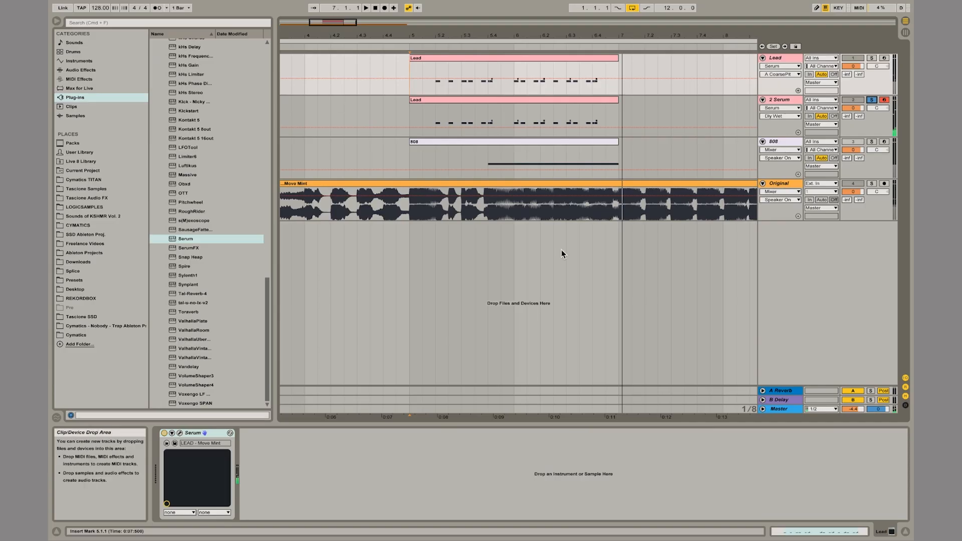
- In Ableton Live's arrangement, focus on the Lead clips and turn off solo on the 2 Serum track
{"action": "left_click_drag", "start_coordinate": [511, 34], "coordinate": [371, 83]}
{"action": "left_click_drag", "start_coordinate": [437, 34], "coordinate": [441, 33]}
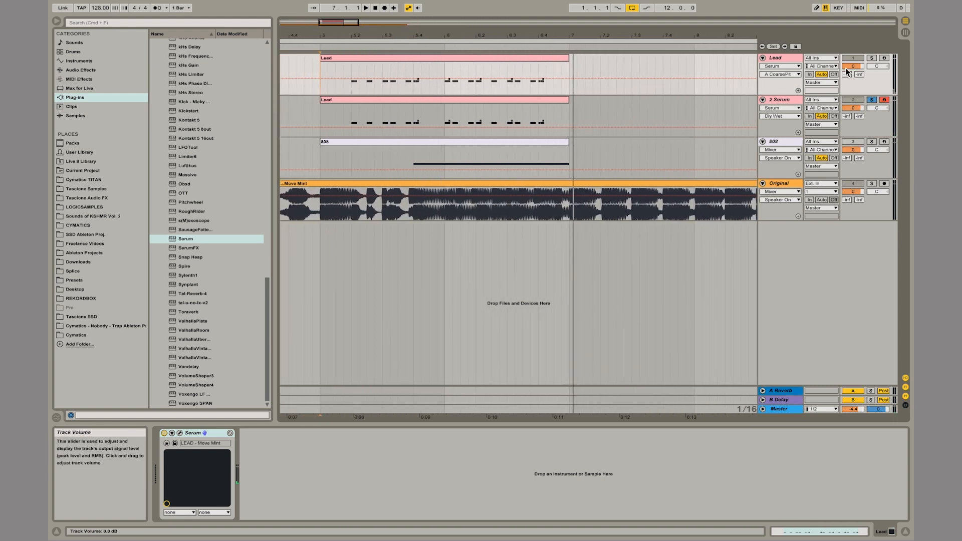
{"action": "left_click", "coordinate": [872, 99]}
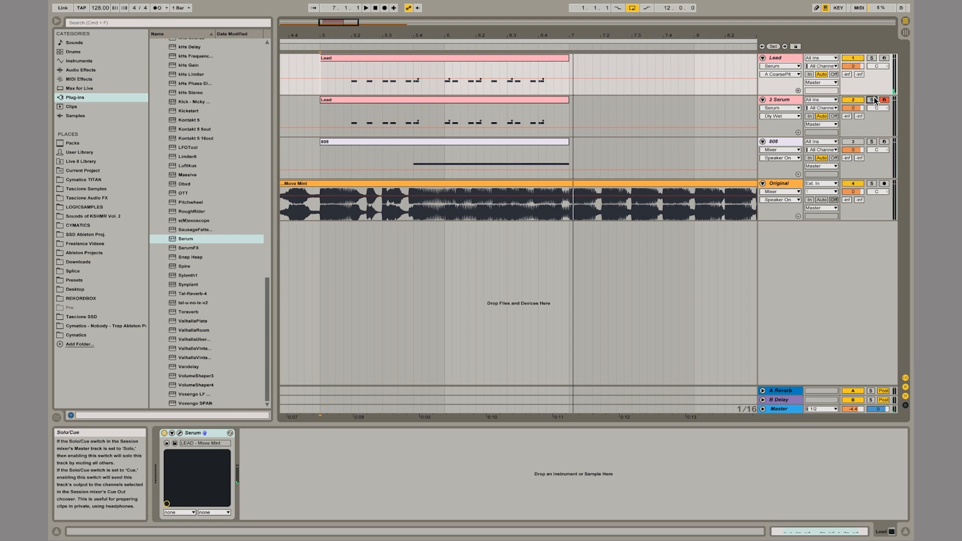